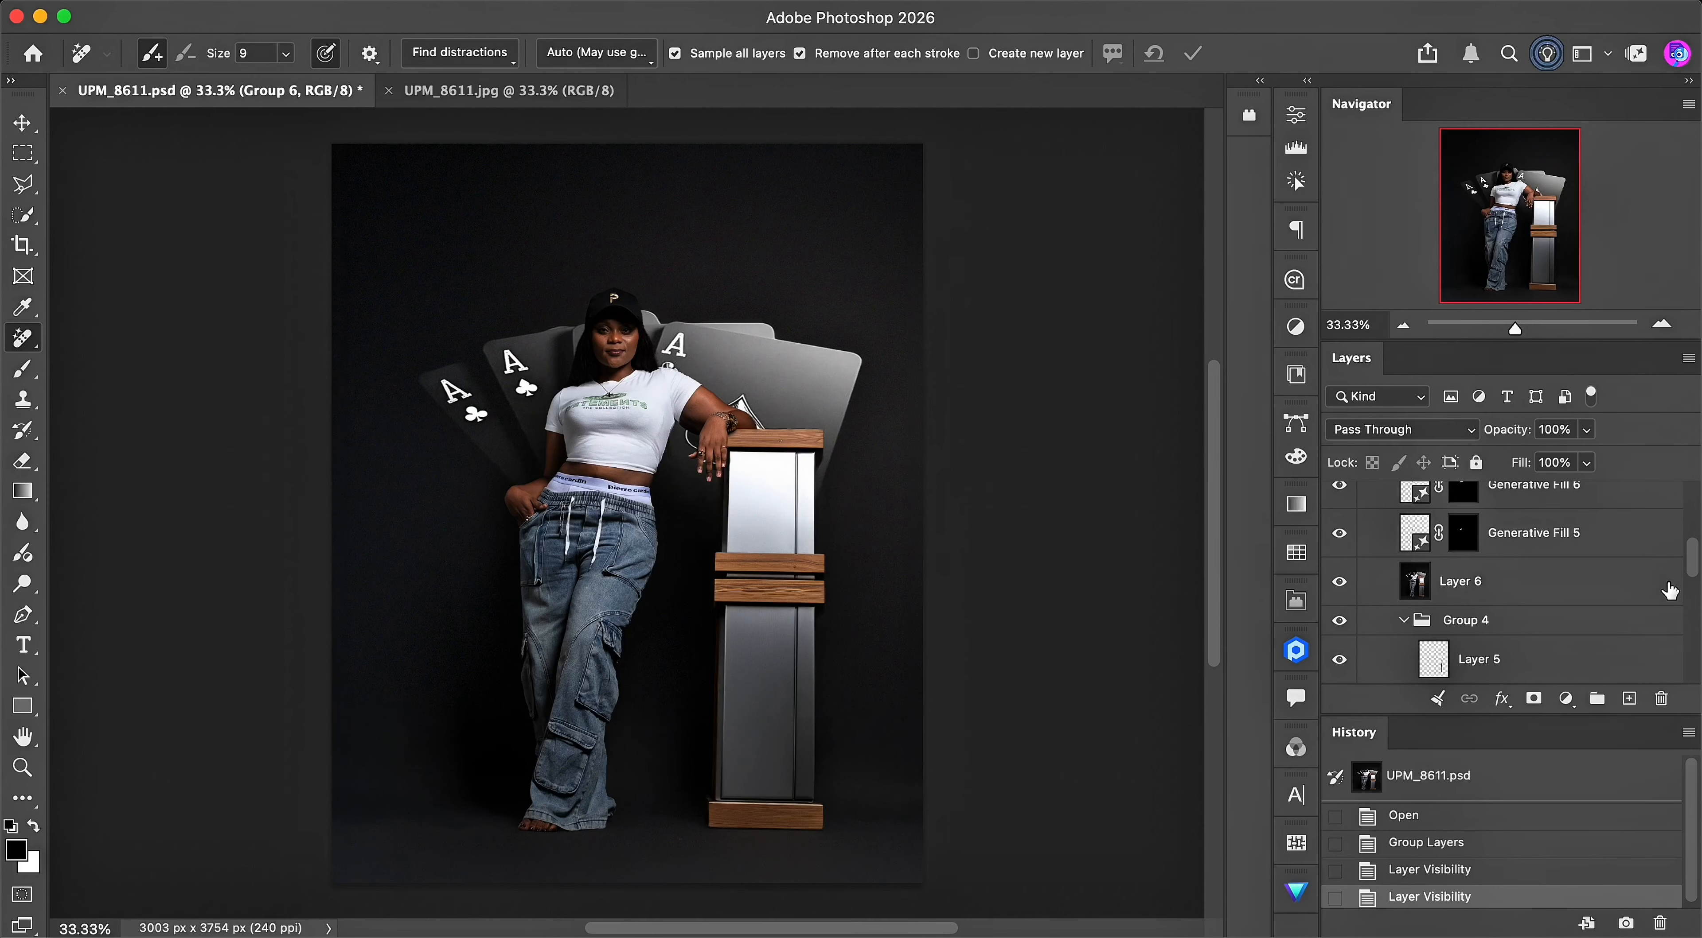
- Expand Group 1 and select its Background copy layer
left_click_drag(1691, 566, 1694, 688)
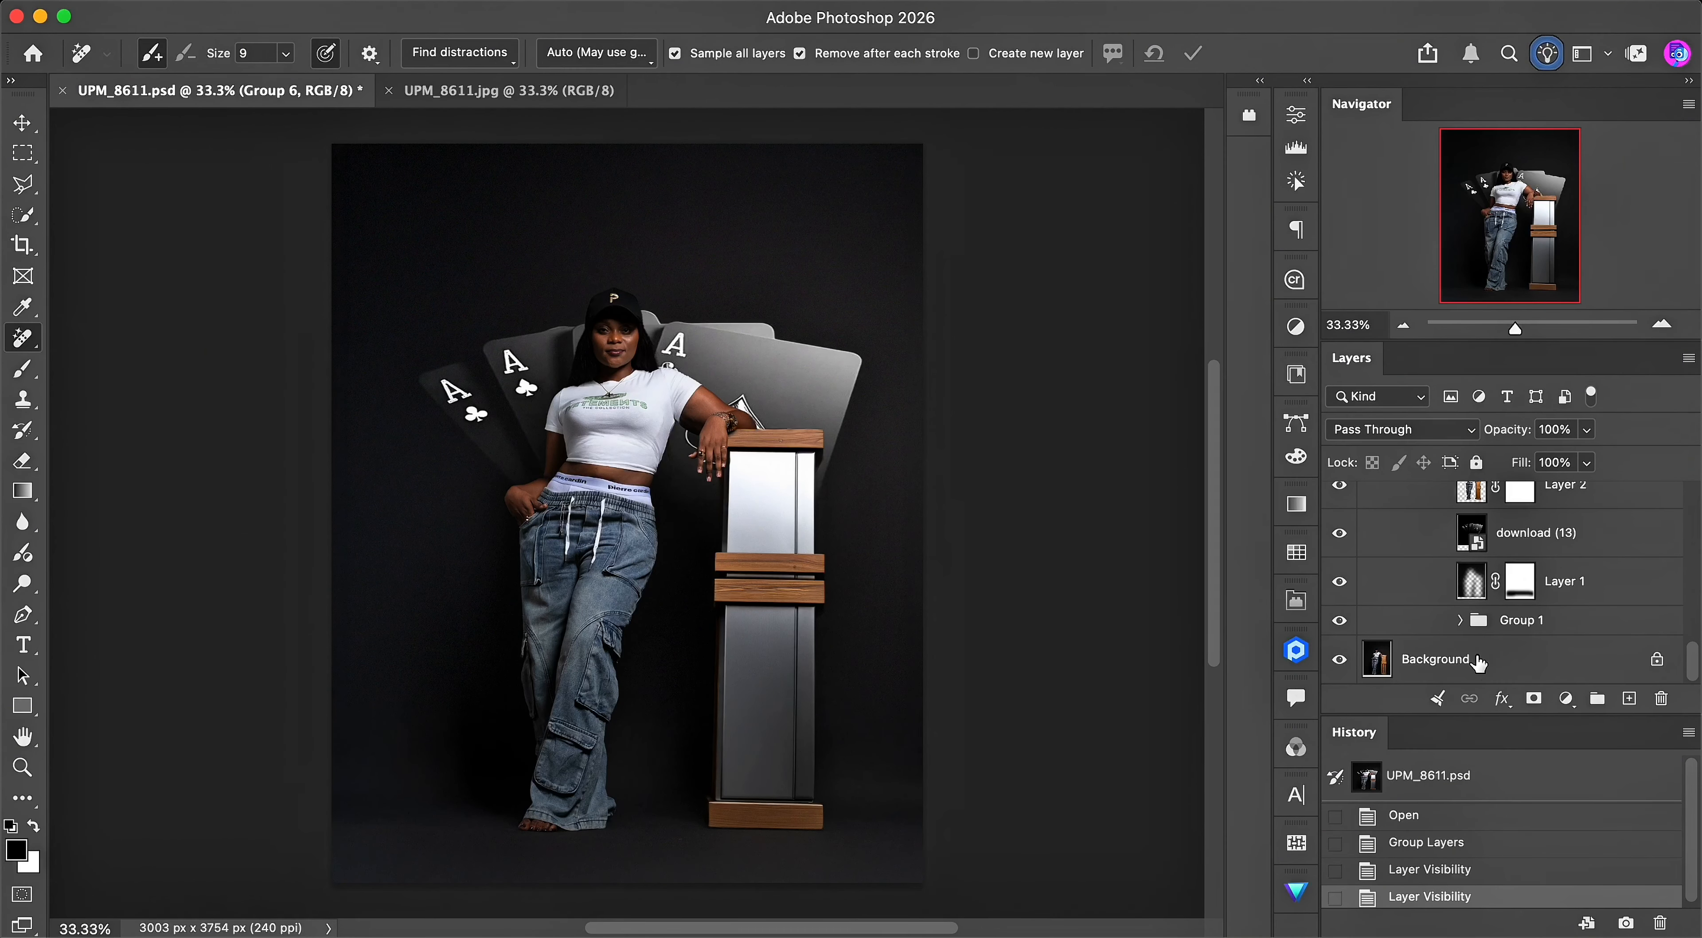
left_click(1459, 620)
scroll(1682, 616, "down", 5)
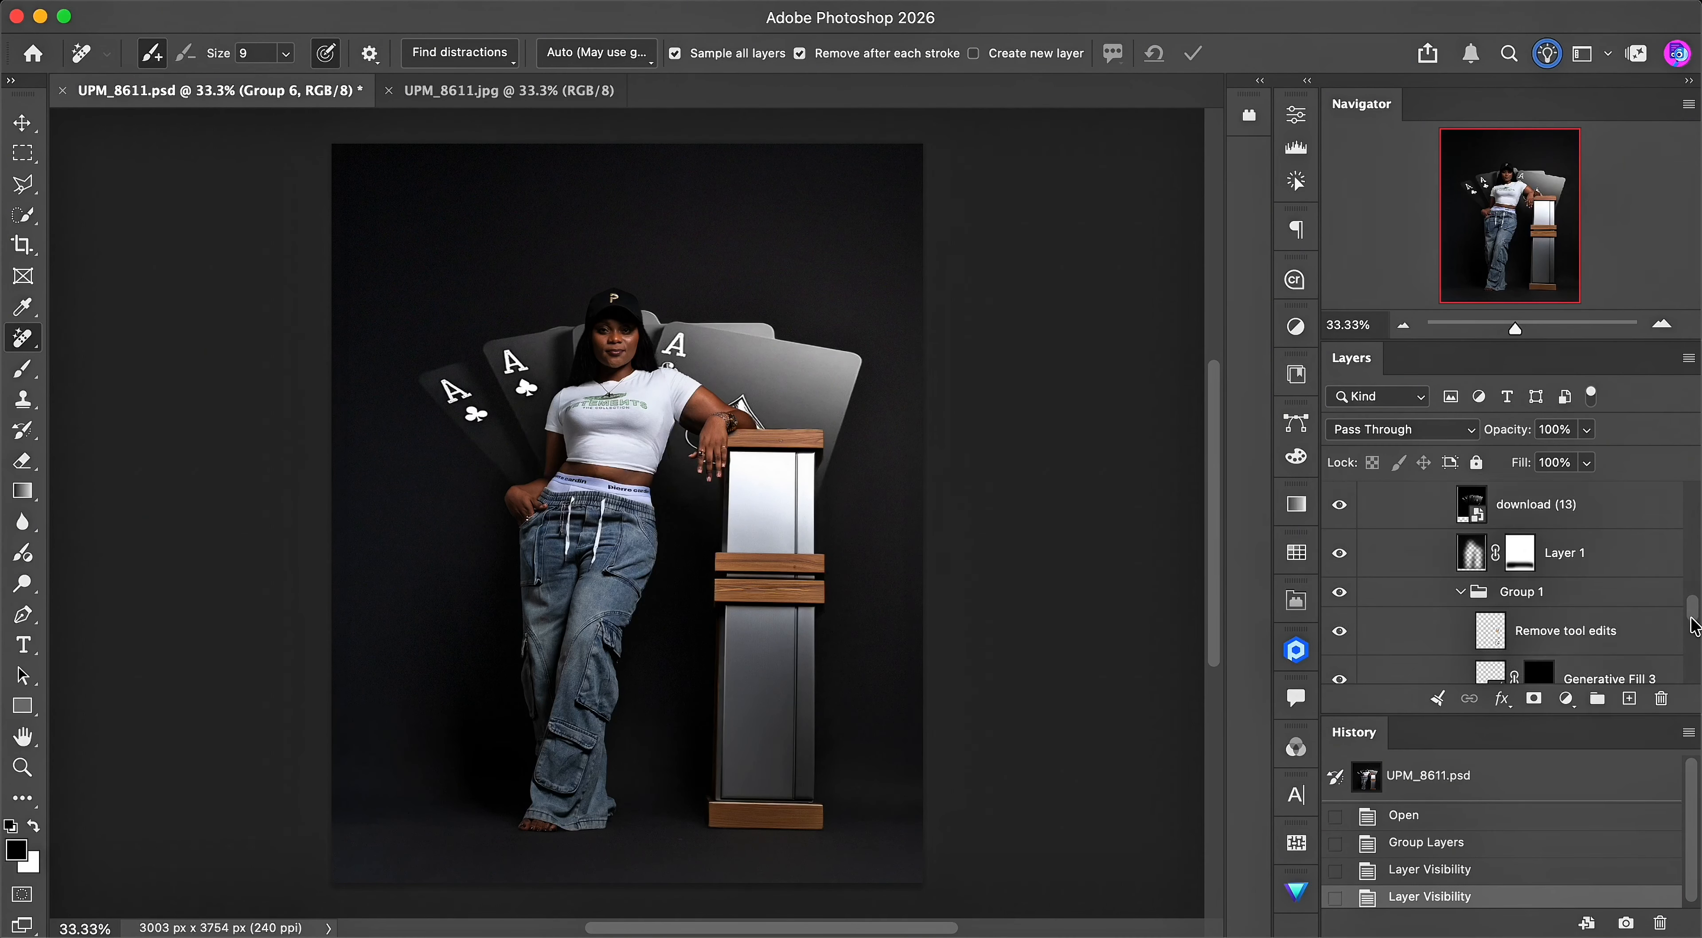
left_click(1551, 616)
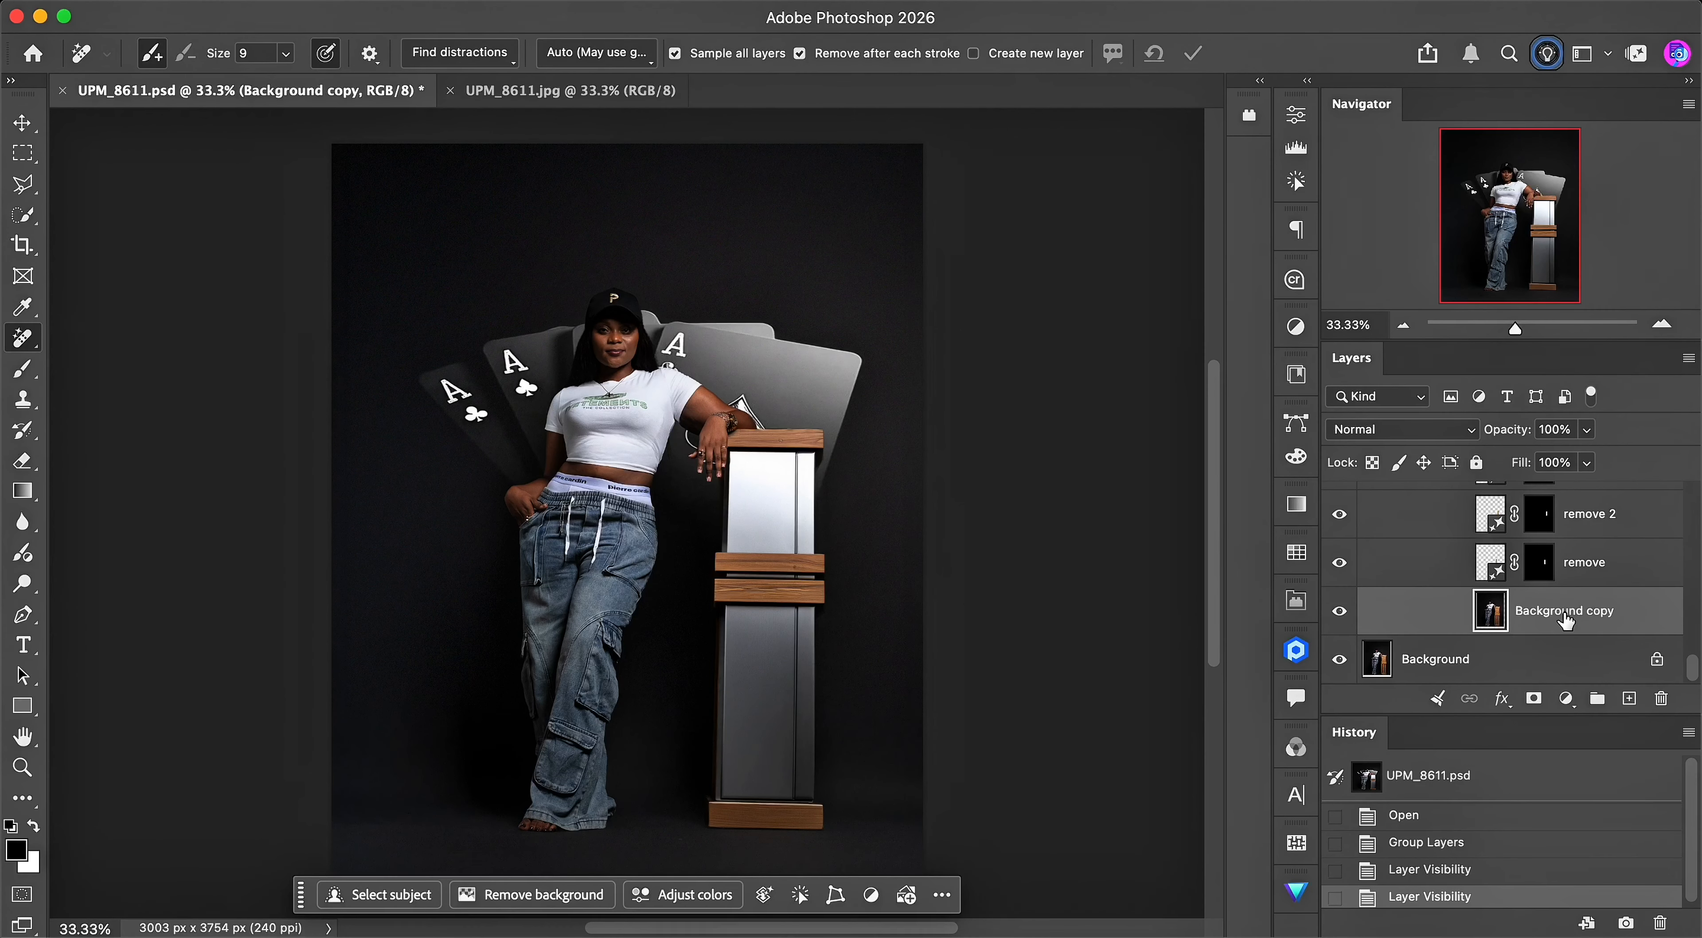
scroll(1463, 557, "up", 10)
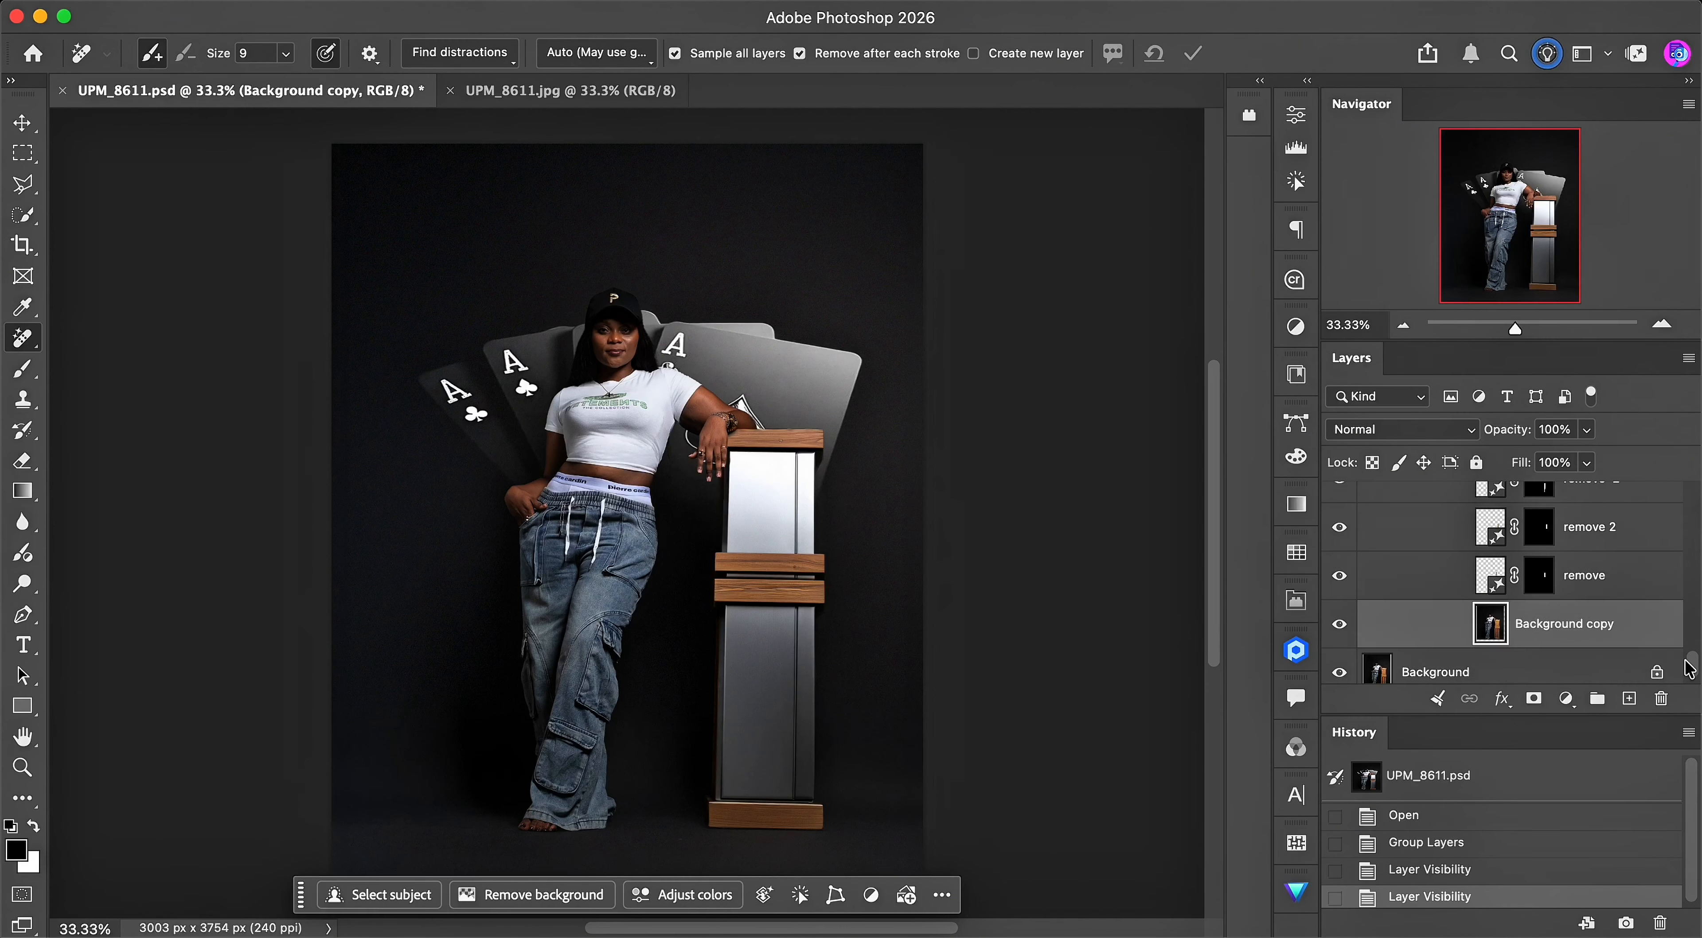
- Hide Remove tool edits 1, Layer 7 and Group 5, and select the Remove tool edits 1 layer
left_click(1339, 535)
left_click(1339, 583)
left_click(1339, 622)
scroll(1348, 628, "down", 1)
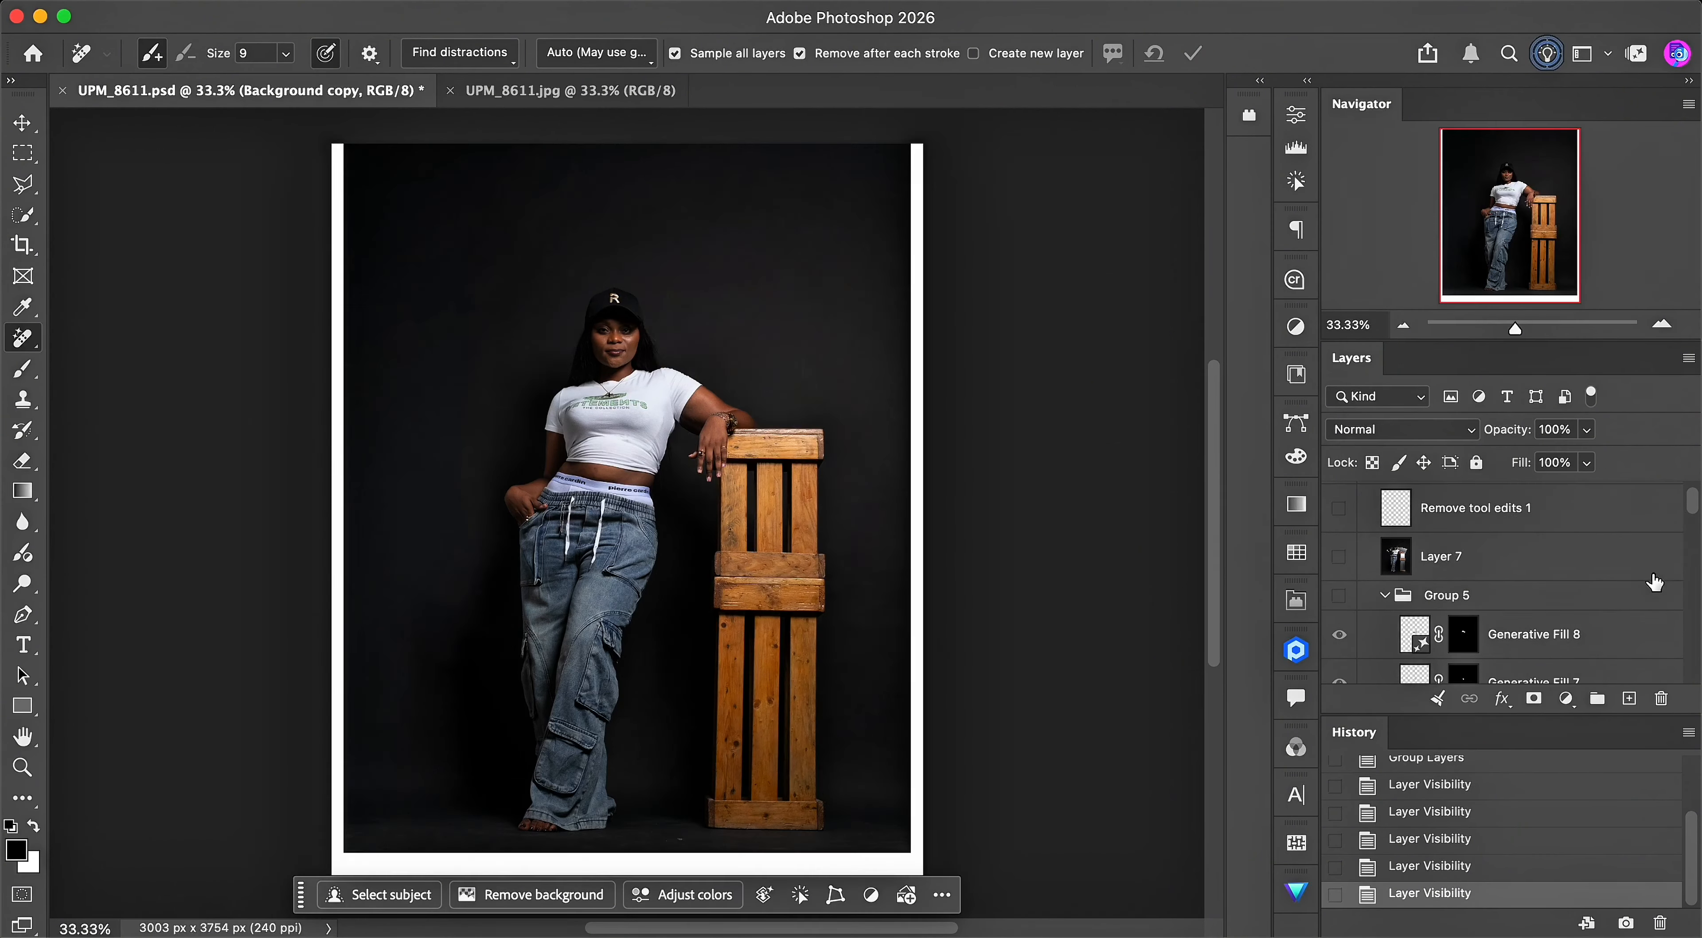
left_click(1680, 514)
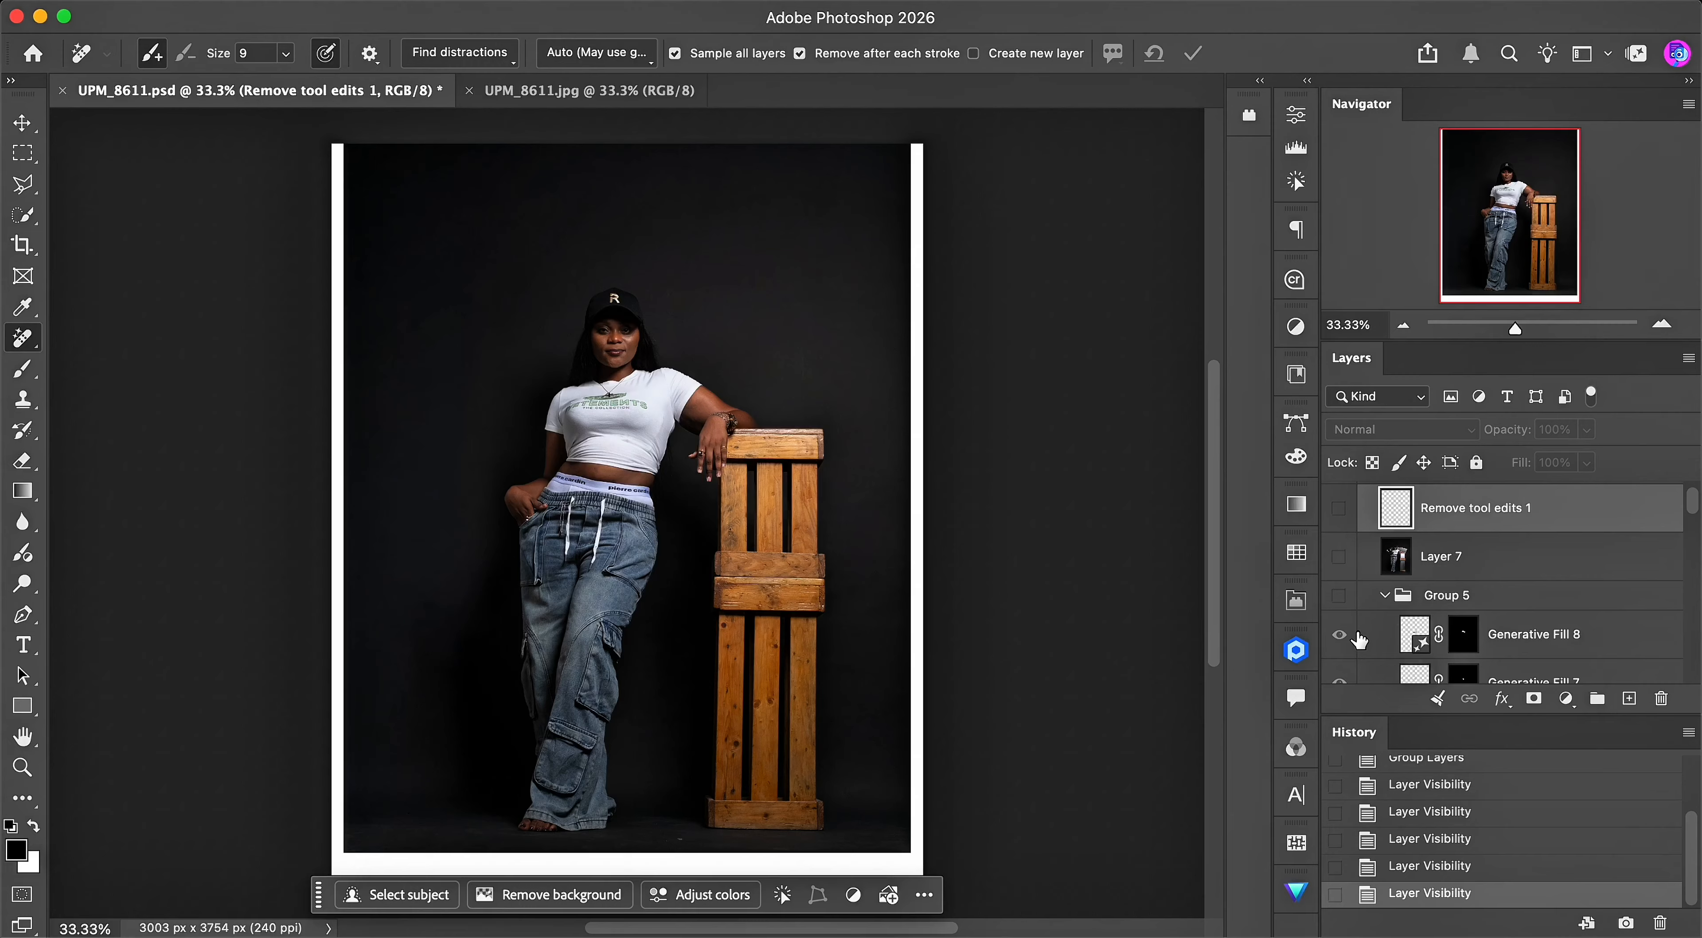
- Show Group 5 again and hide the individual layers inside it, down to Layer 5 in Group 4
left_click(1339, 596)
scroll(1693, 525, "down", 2)
left_click_drag(1695, 520, 1695, 540)
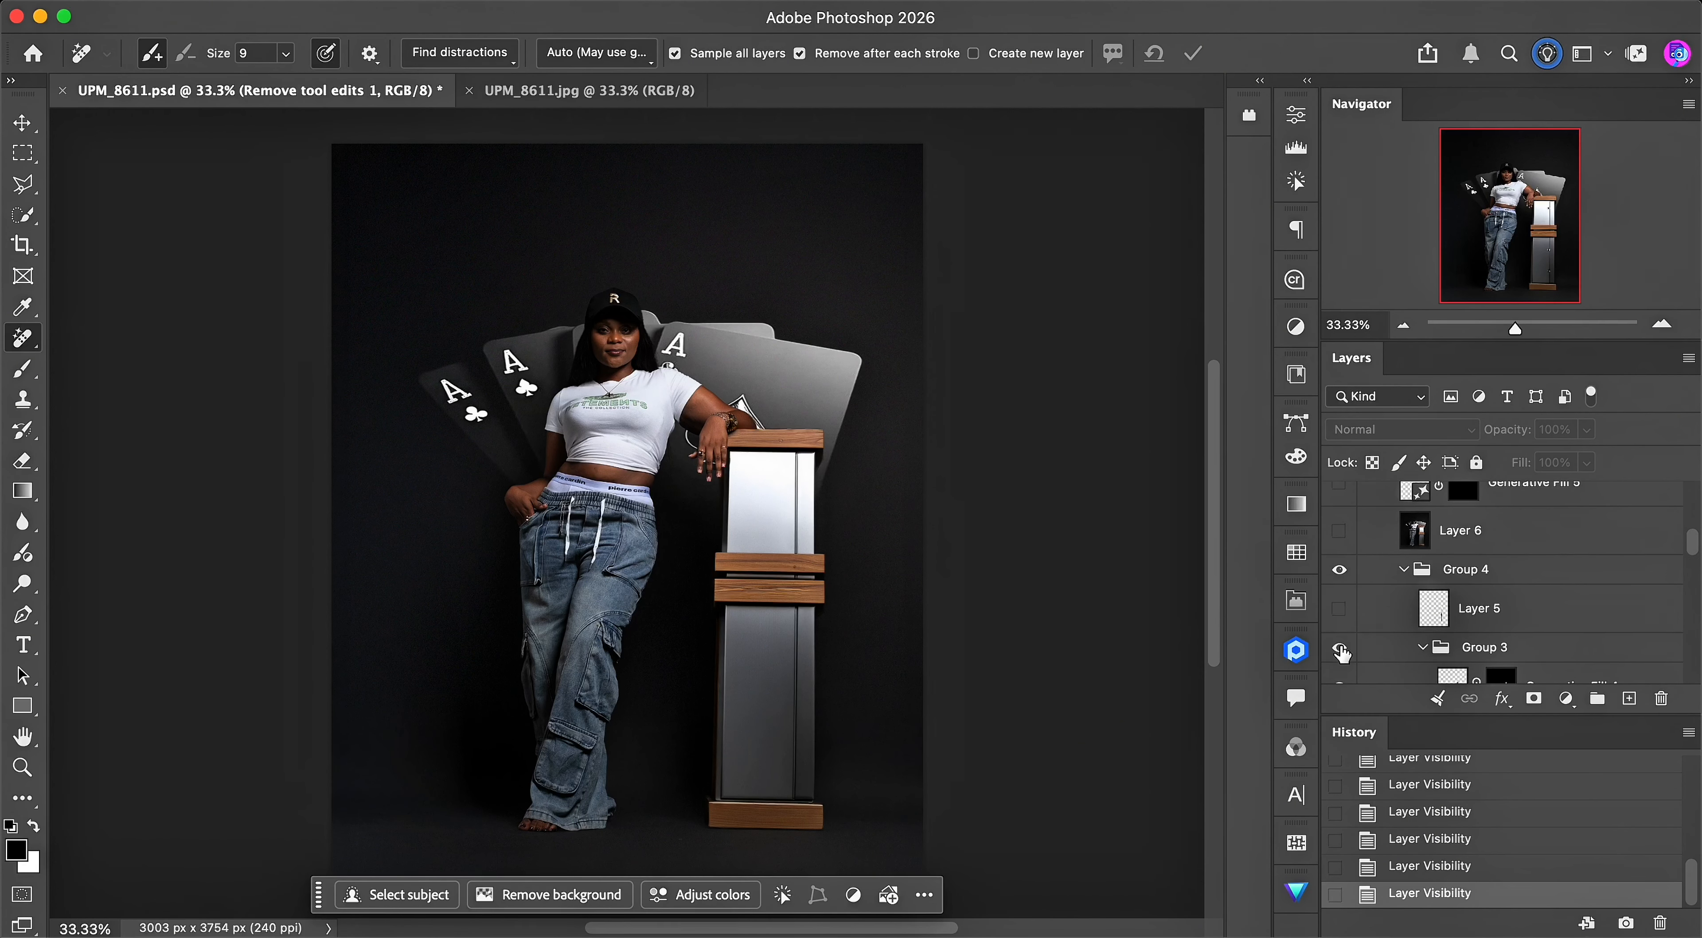
- Hide the remaining individual layers in Groups 3, 2 and 1, down to and including Background copy
left_click(1339, 651)
scroll(1364, 598, "down", 5)
left_click(1339, 566)
left_click(1339, 613)
scroll(1354, 605, "down", 2)
scroll(1400, 607, "down", 5)
left_click_drag(1339, 561, 1339, 659)
scroll(1339, 614, "down", 5)
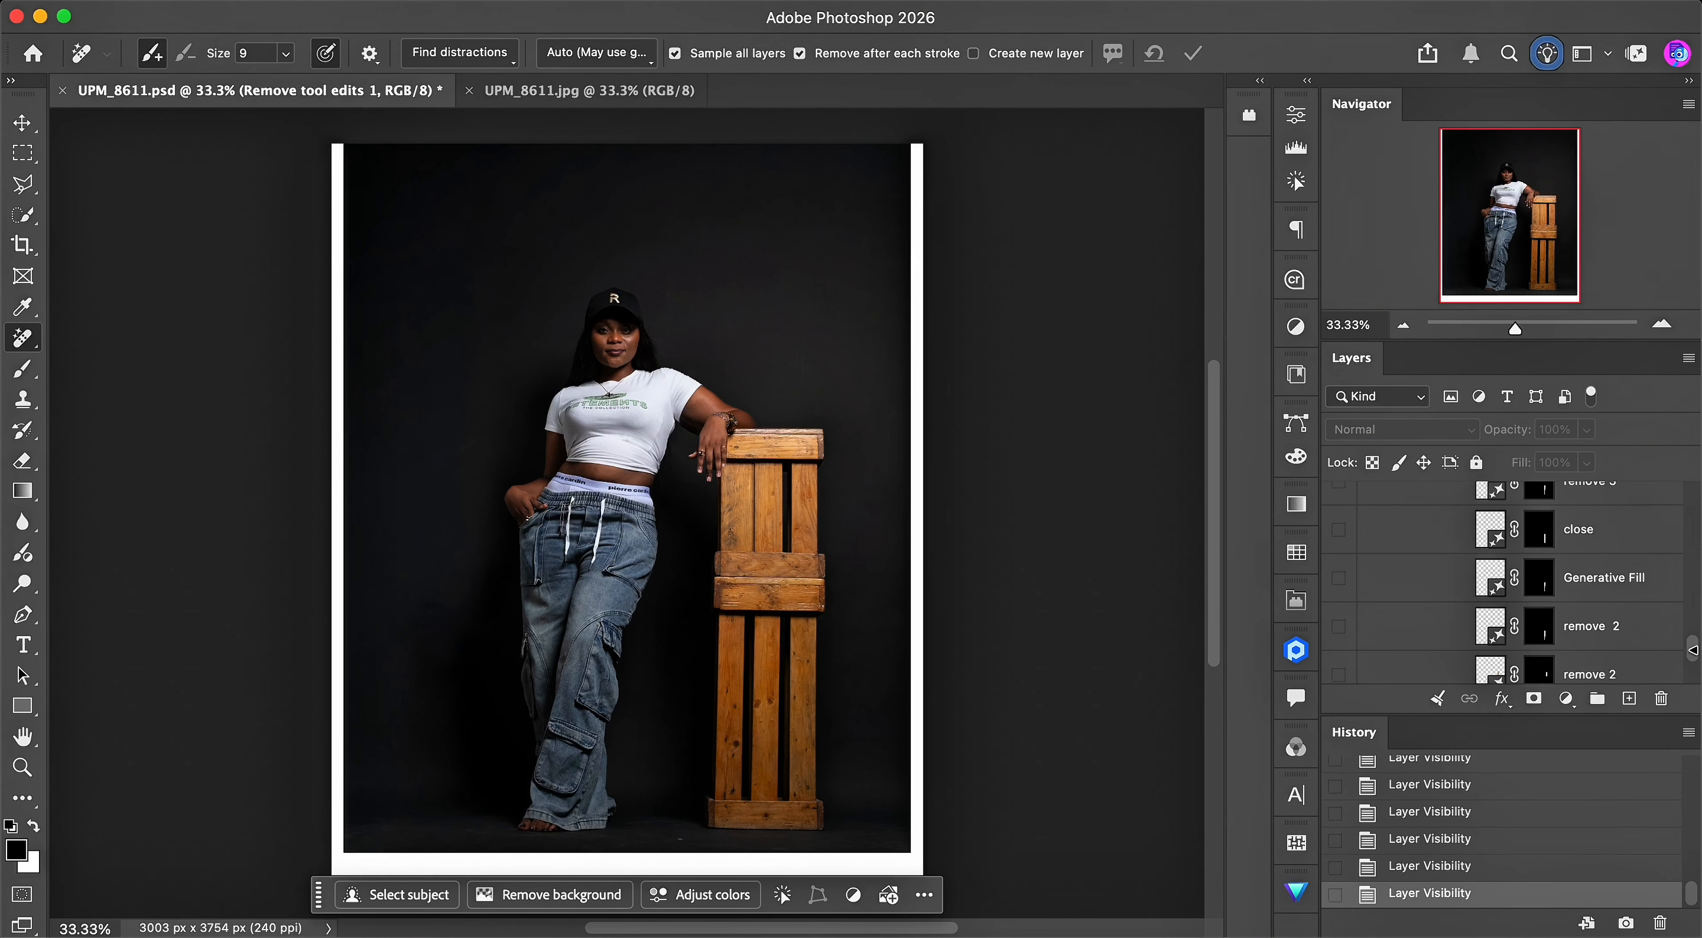
left_click_drag(1339, 514, 1339, 615)
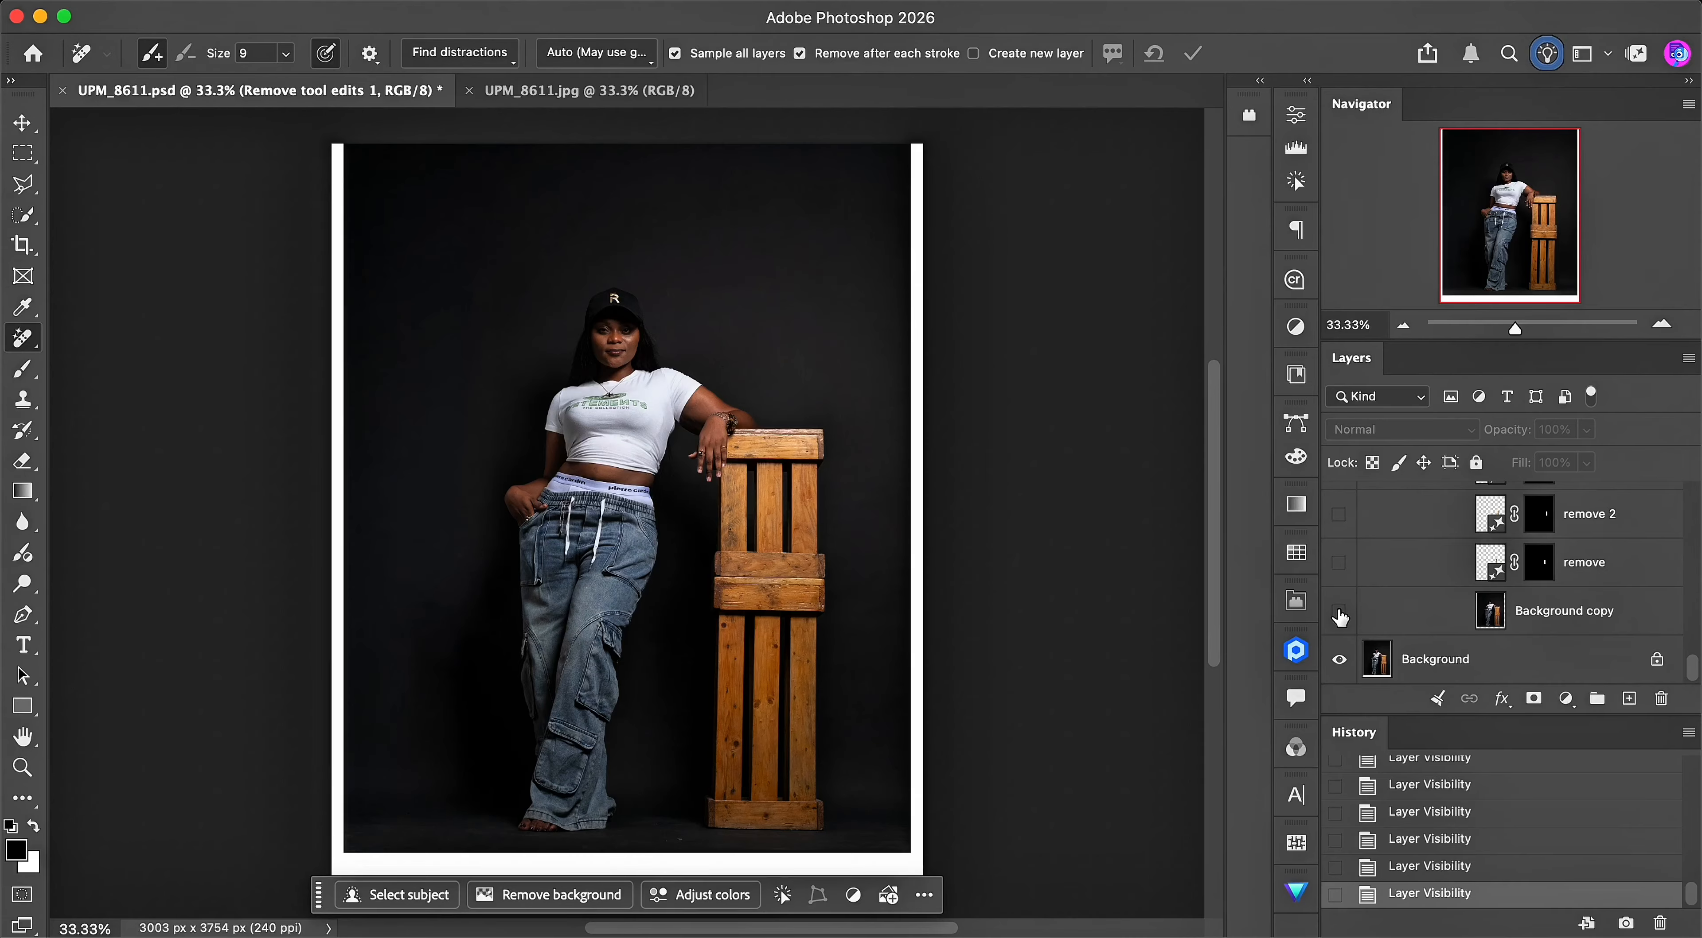
- View the original UPM_8611.jpg document and return to UPM_8611.psd
left_click(619, 91)
left_click(381, 98)
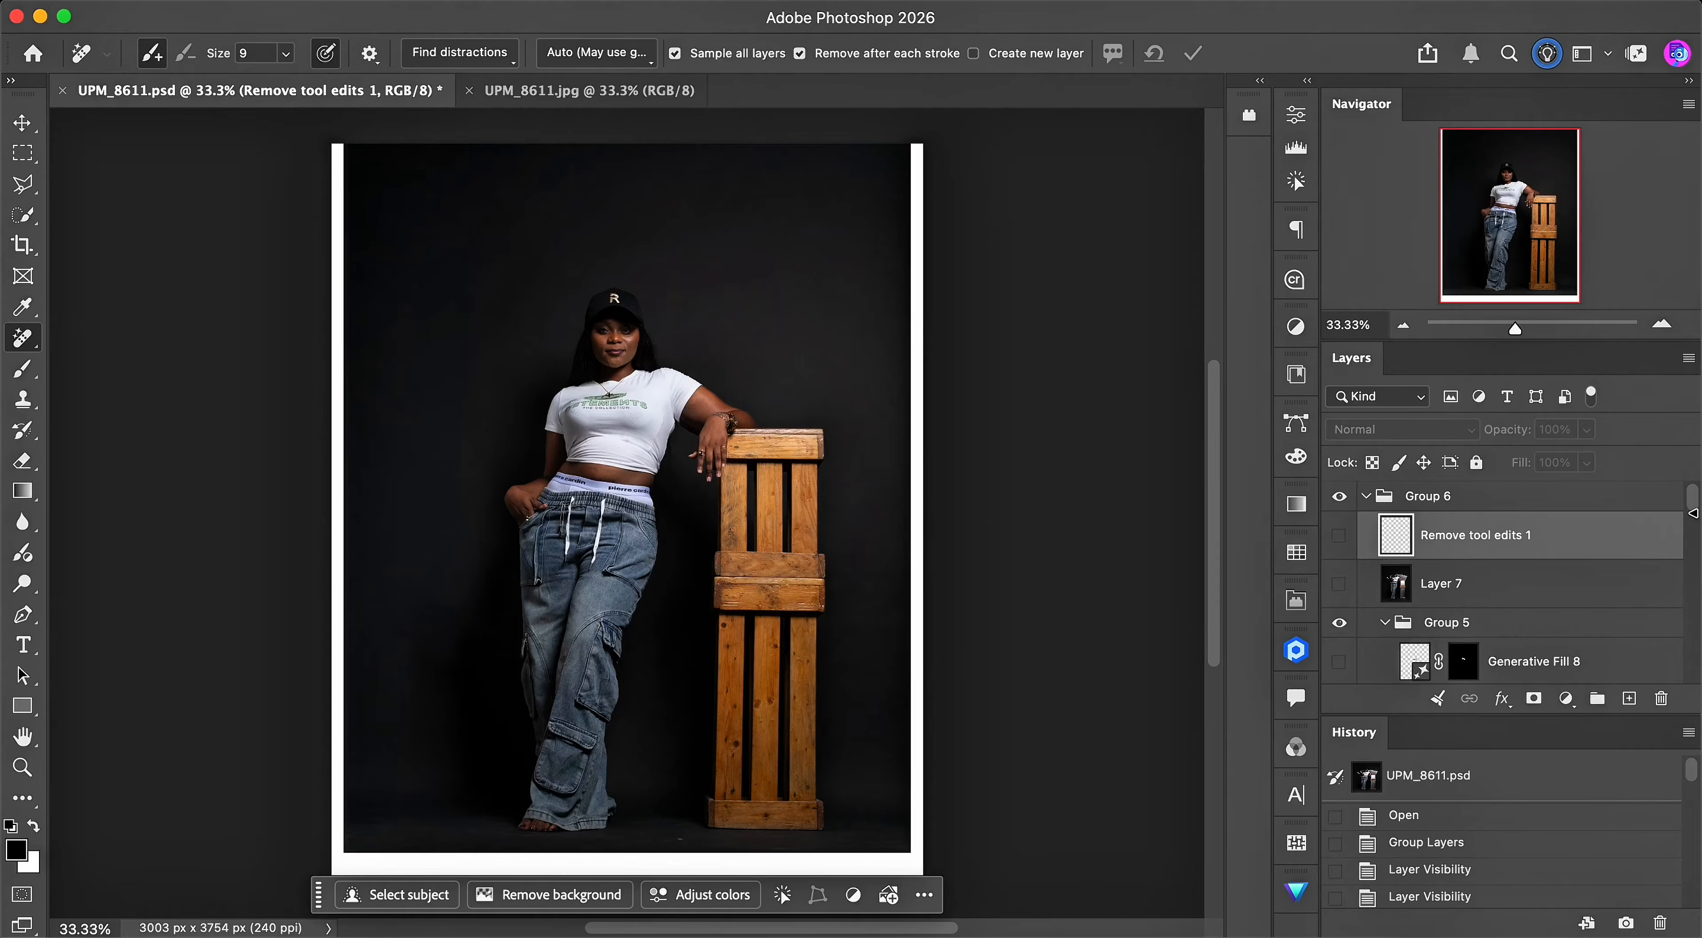
- Show the Background copy, remove and remove 2 layers just above the Background layer
left_click_drag(1692, 513, 1687, 691)
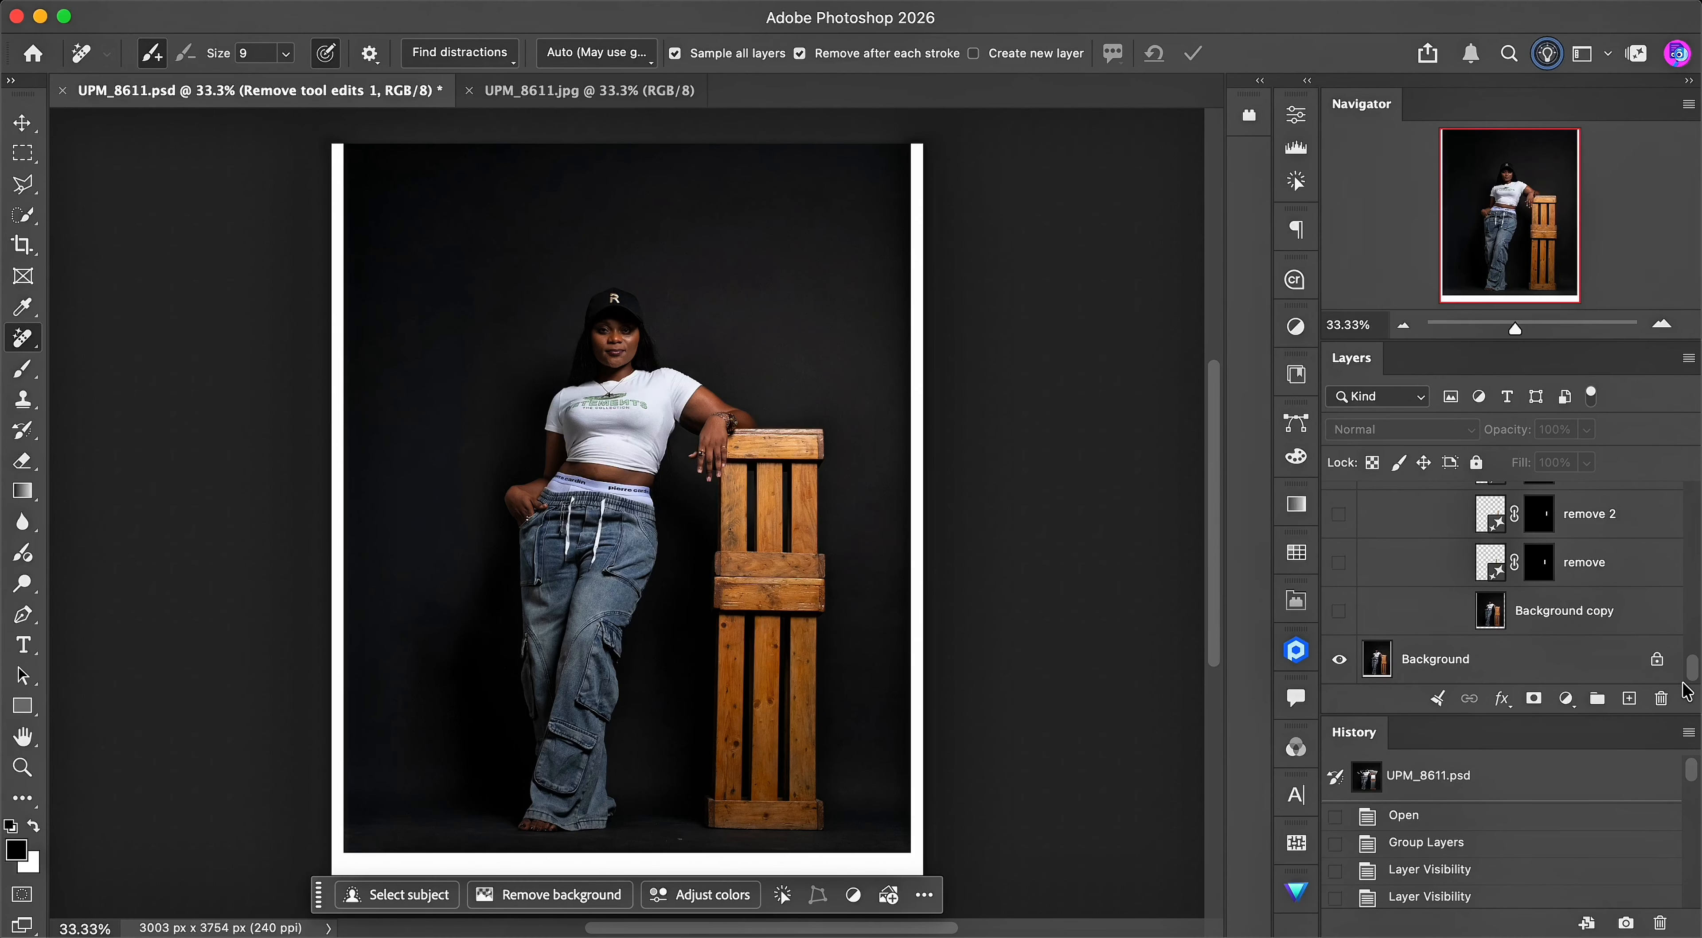
left_click(1339, 611)
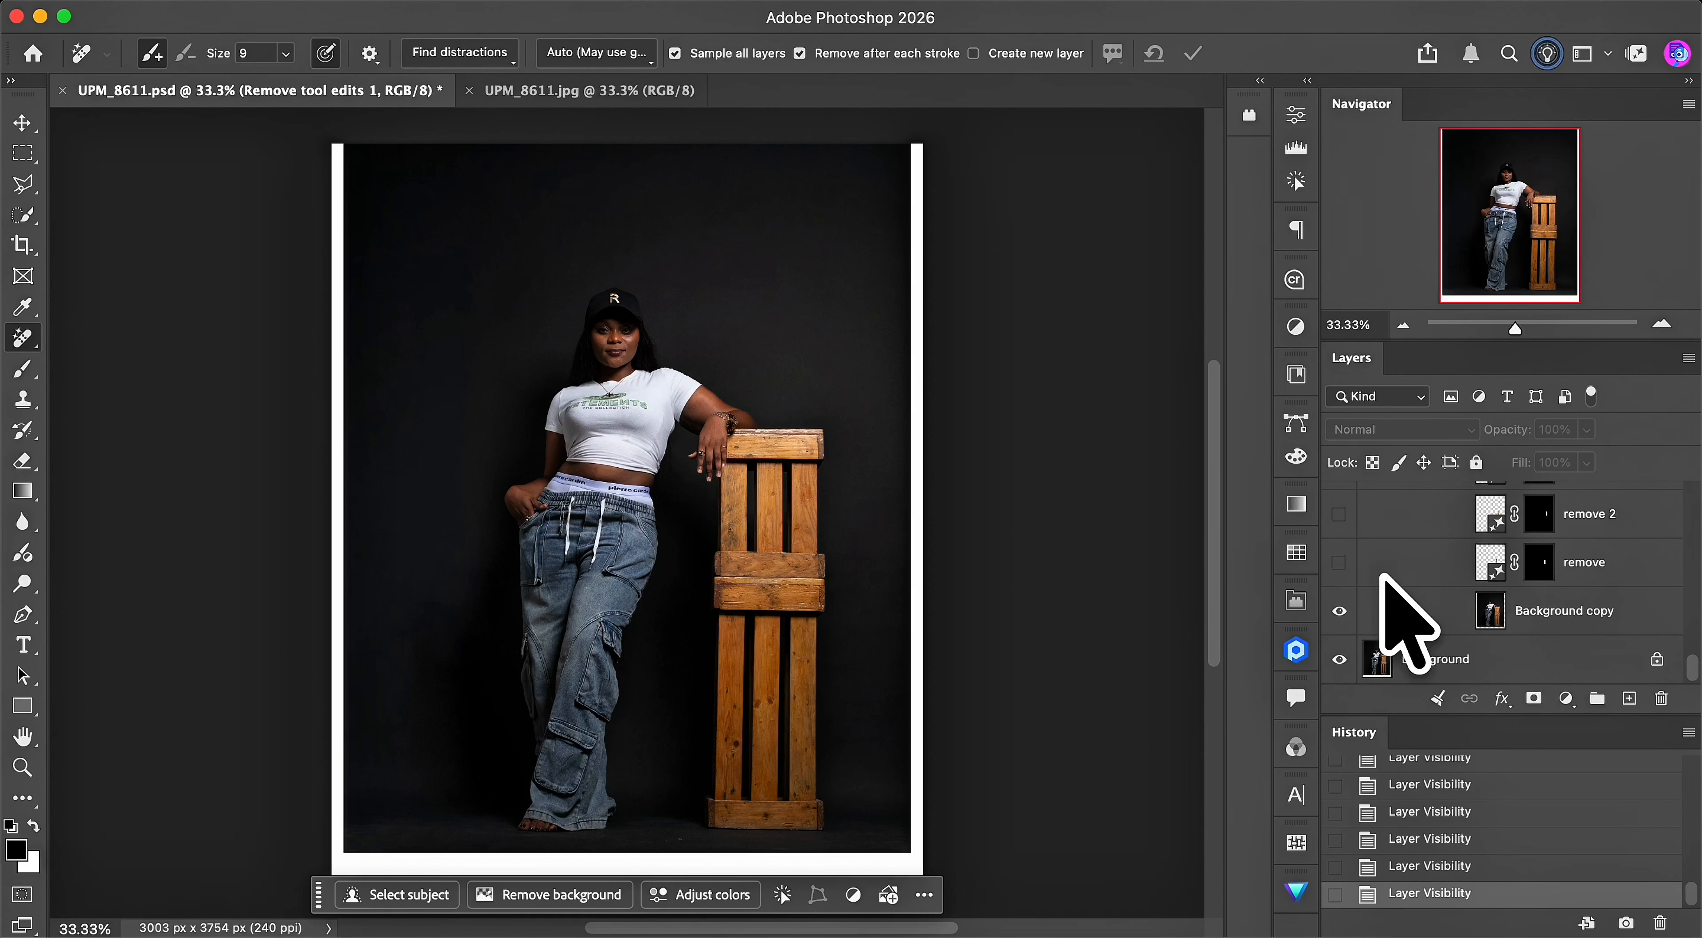
left_click(1339, 562)
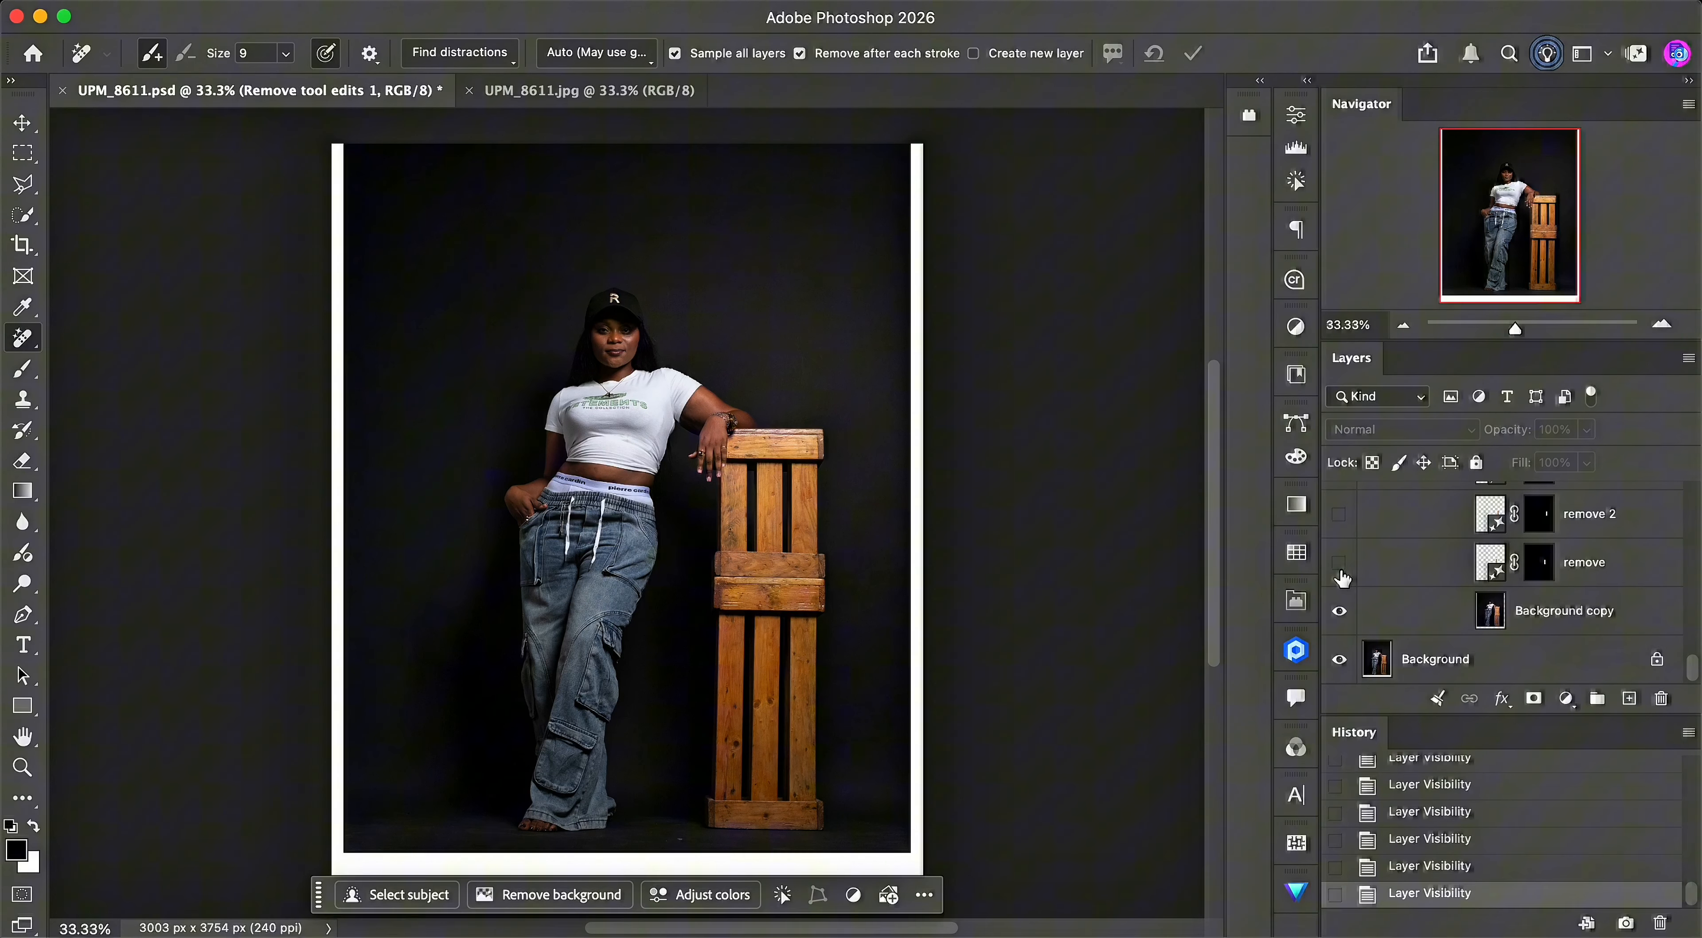
left_click(1339, 515)
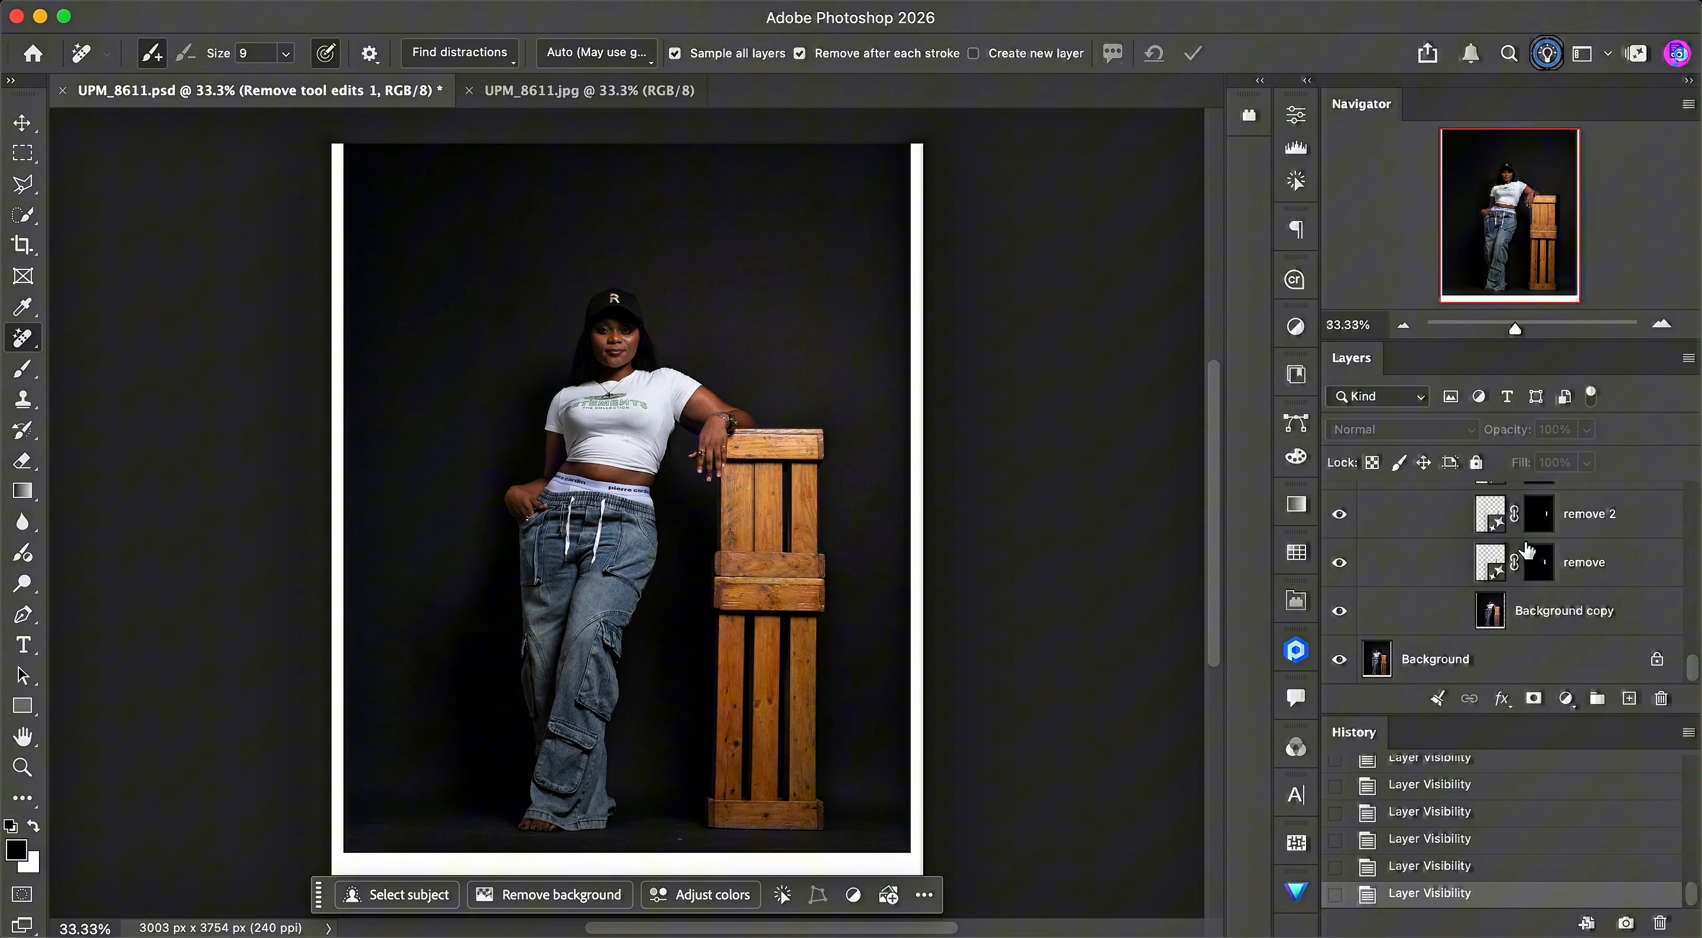
- Outline a narrow strip between the upper crate's slats with the Polygonal Lasso tool, and deselect it
left_click(23, 191)
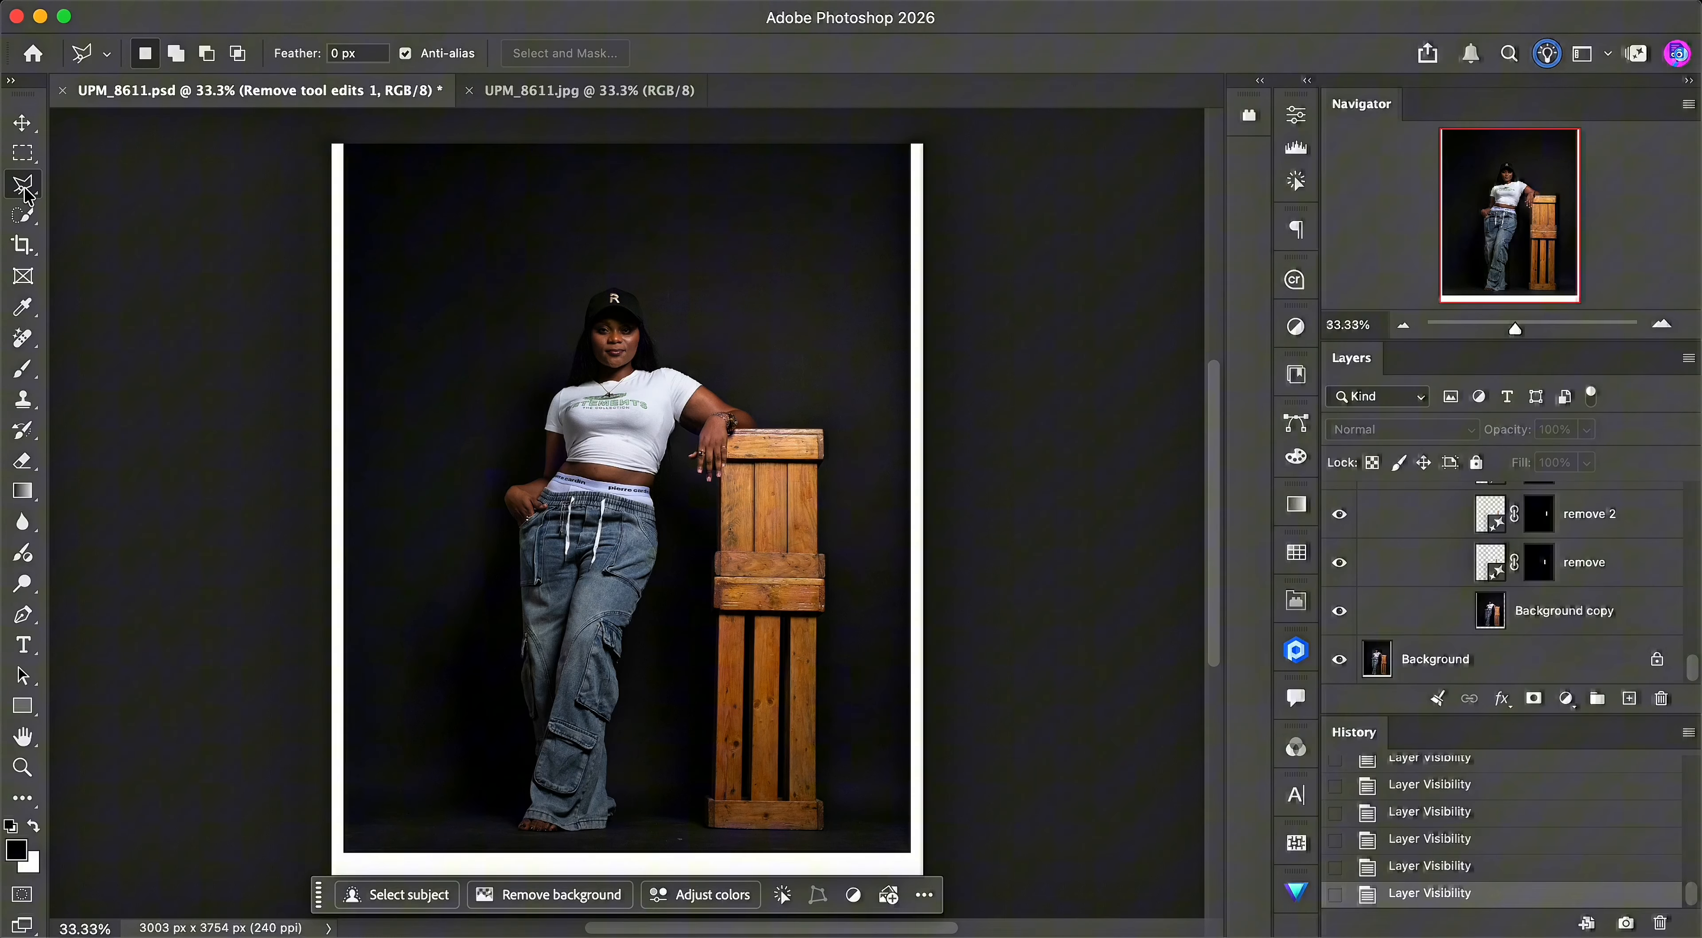
left_click_drag(746, 474, 744, 553)
left_click(744, 552)
left_click(762, 552)
left_click(758, 462)
left_click(746, 470)
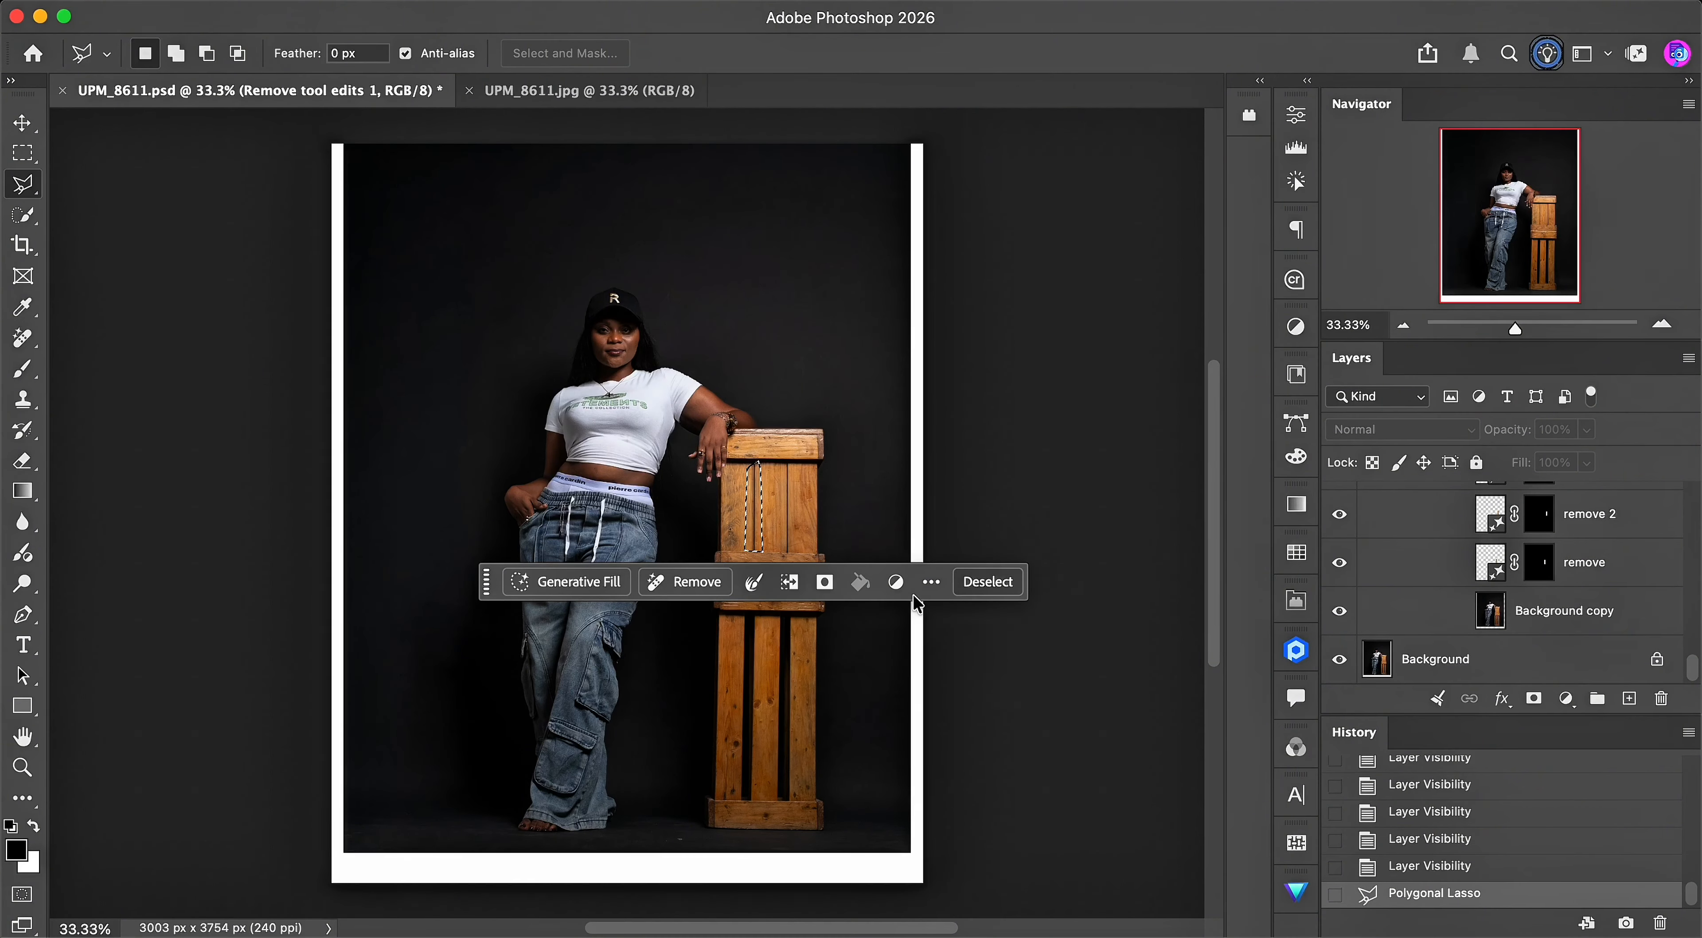
left_click(987, 582)
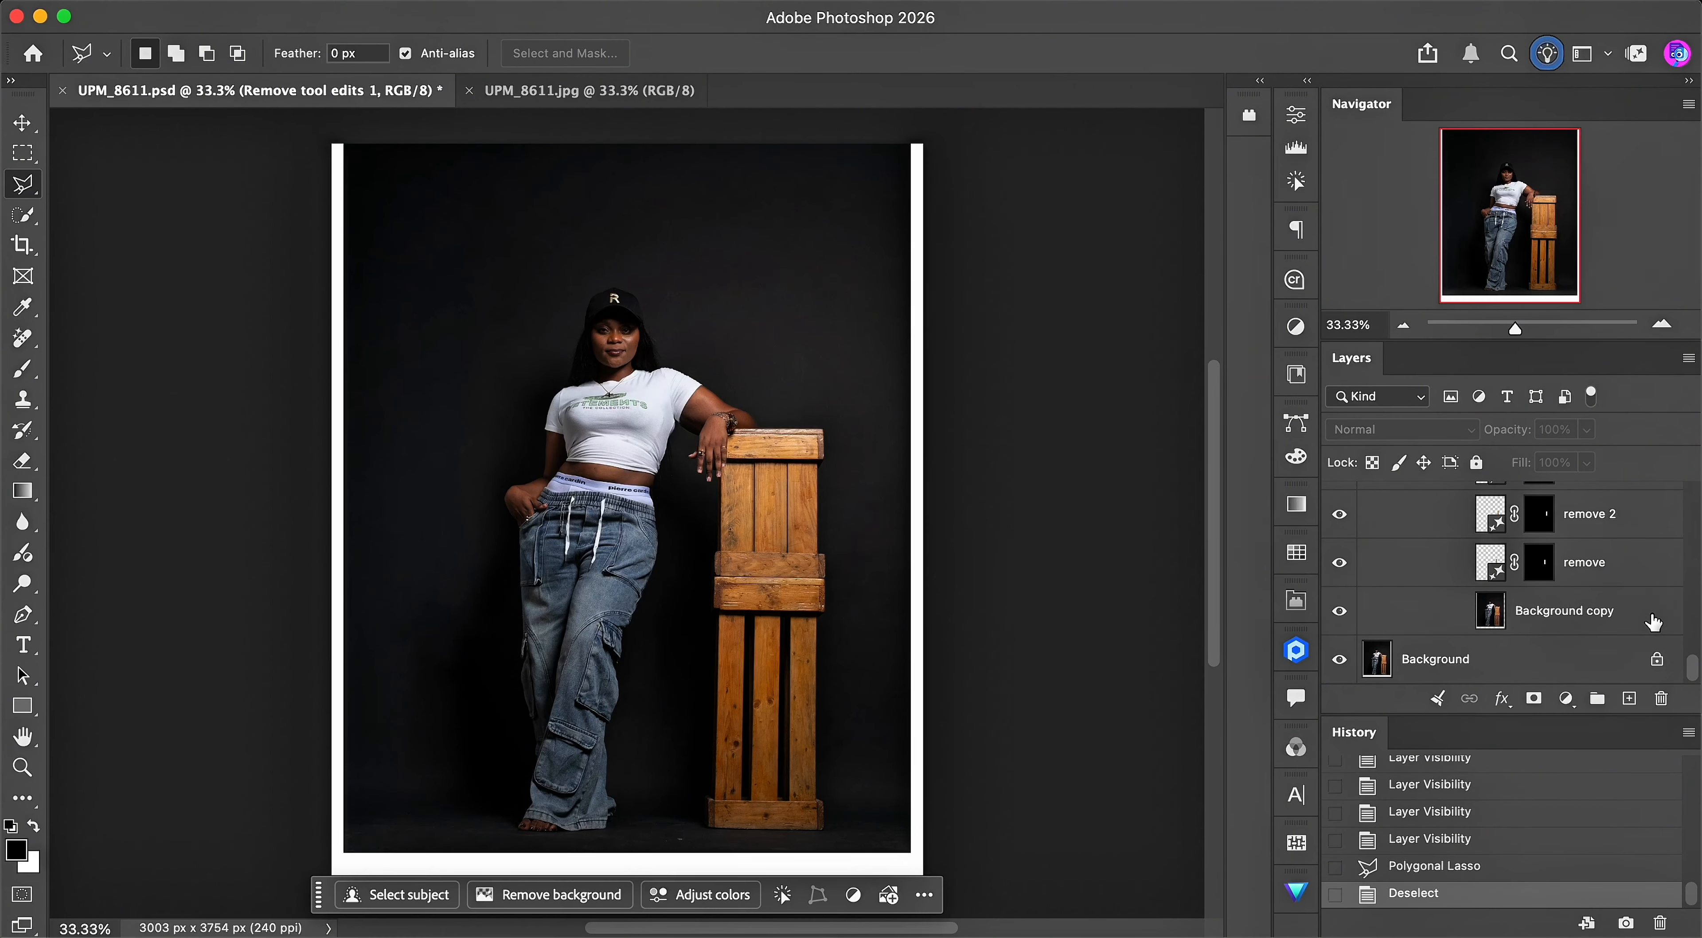
- Show the upper remove 2 layer and the Generative Fill, close and remove 3 layers in Group 1
scroll(1690, 658, "up", 3)
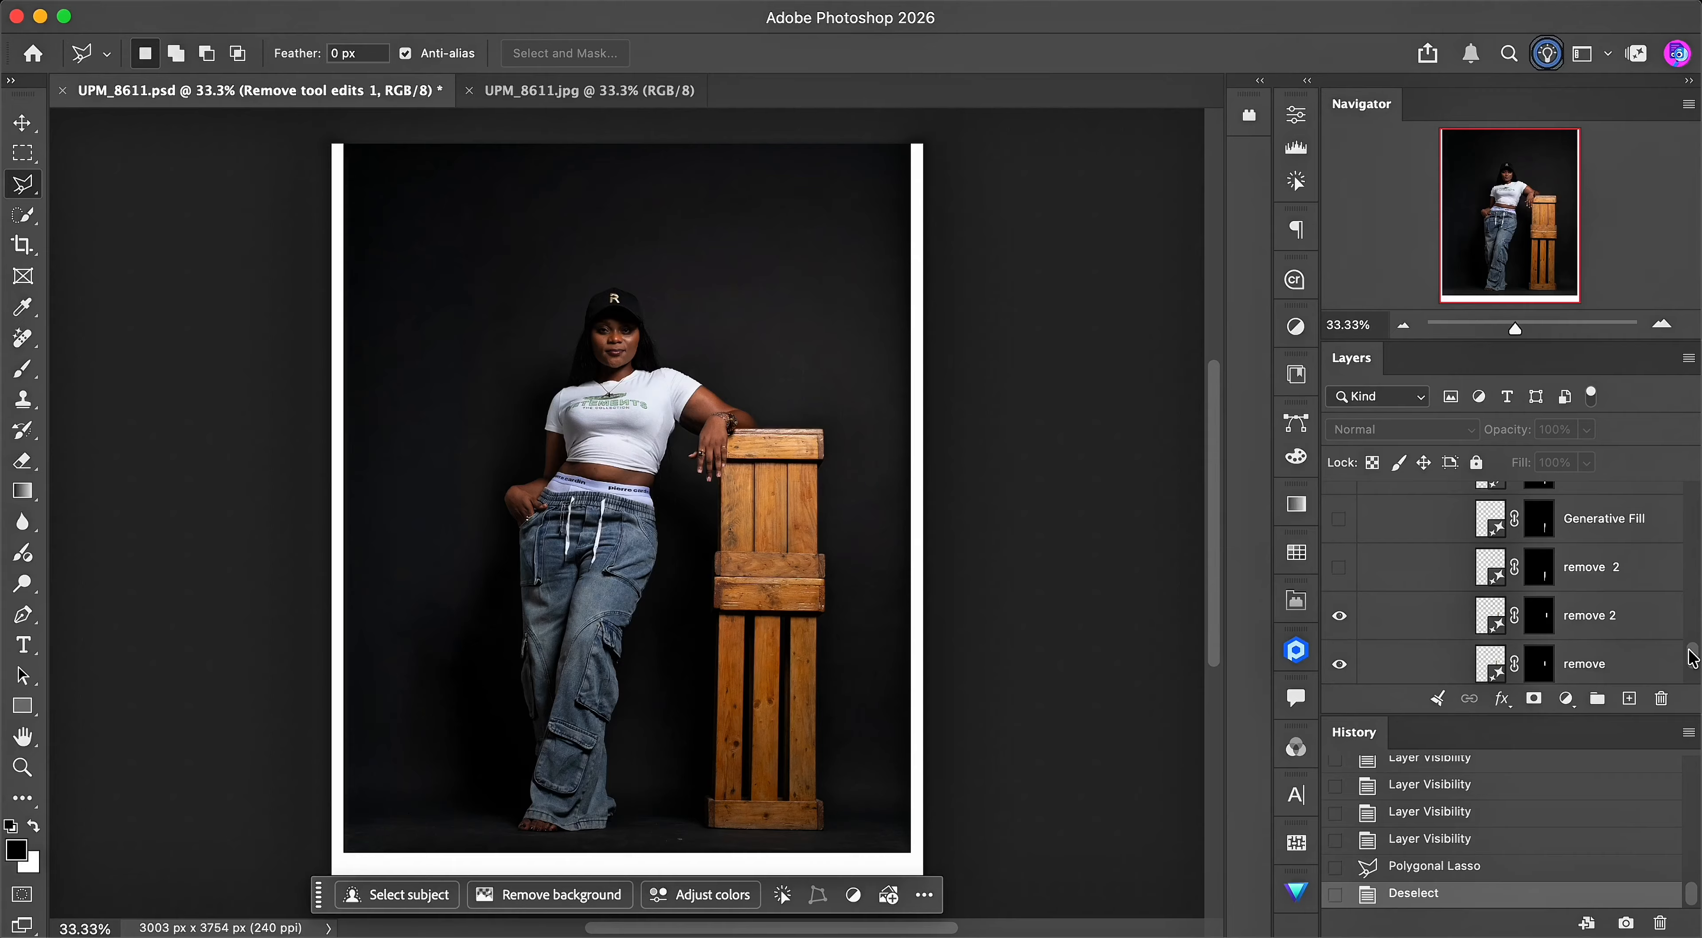
left_click(1339, 569)
left_click(1339, 520)
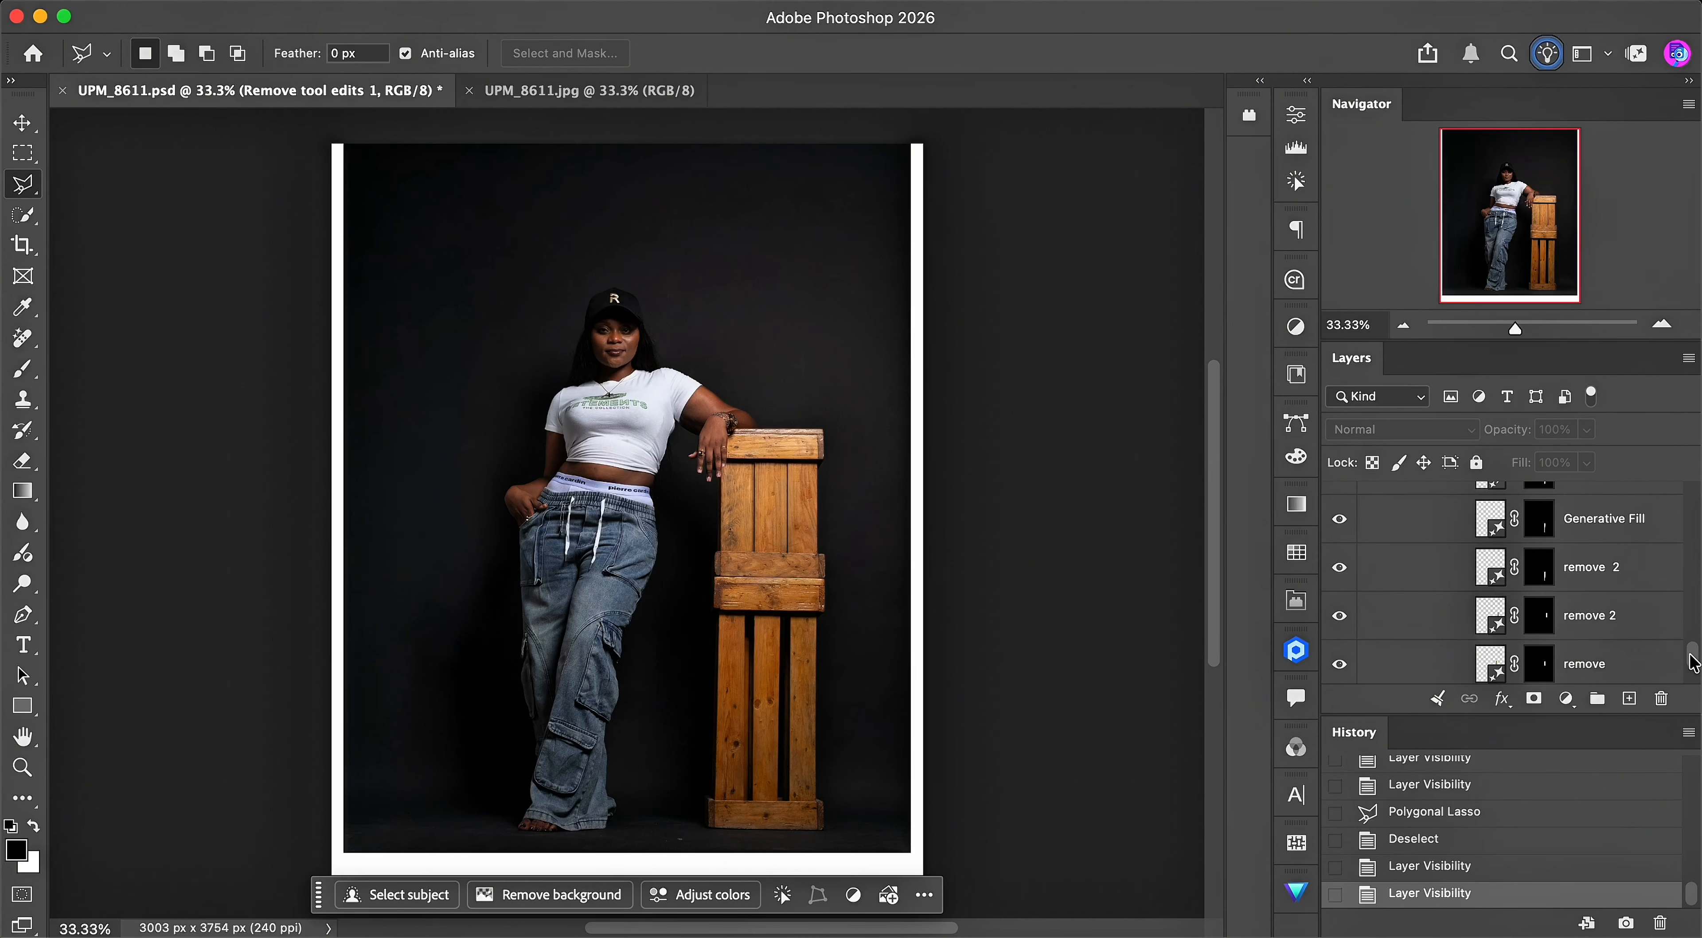
scroll(1689, 661, "up", 2)
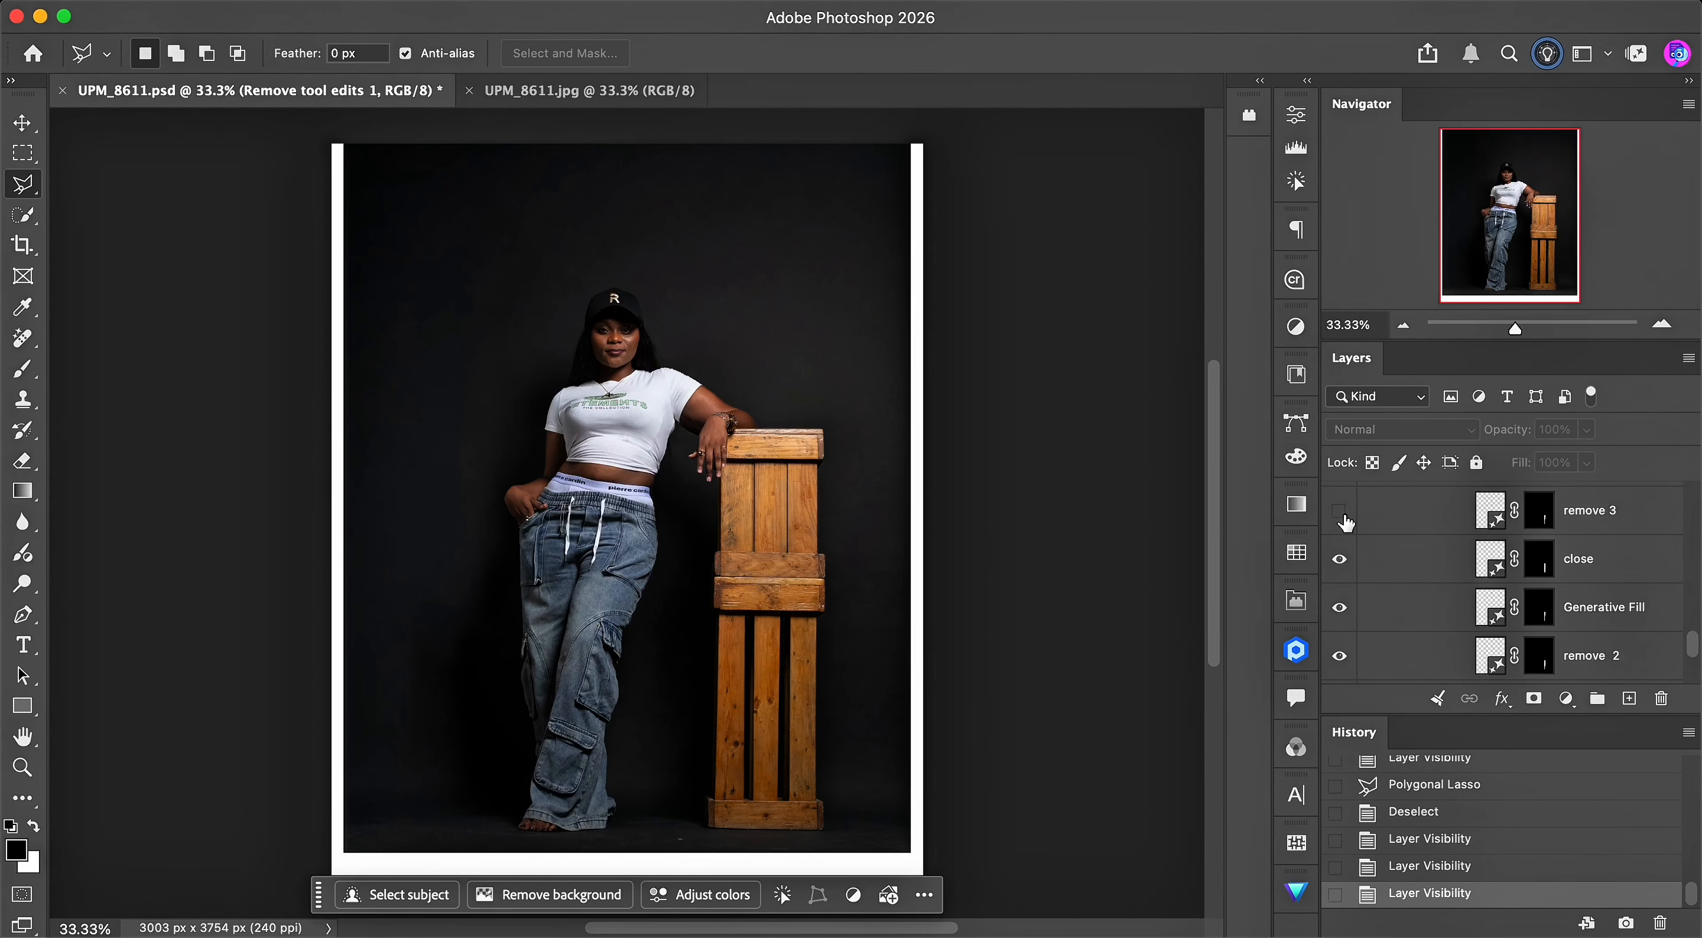
left_click(1341, 514)
- Show the Generative Fill 2, Generative Fill 3 and Remove tool edits layers in Group 1
scroll(1693, 651, "up", 1)
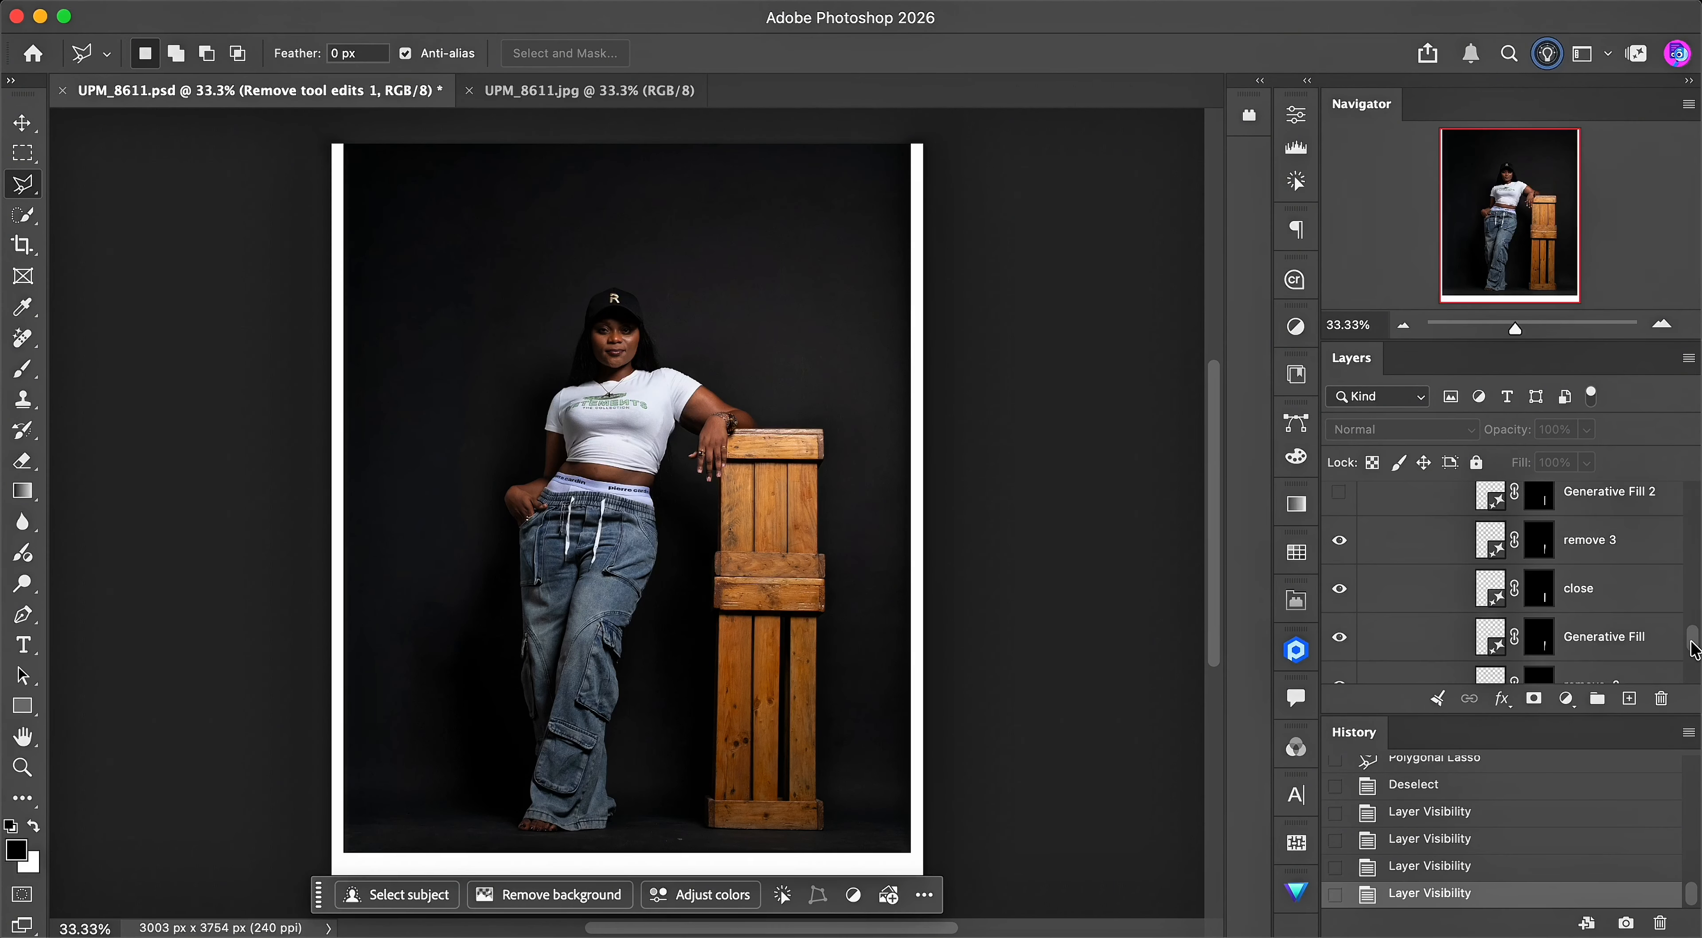
scroll(1692, 651, "up", 1)
left_click(1339, 521)
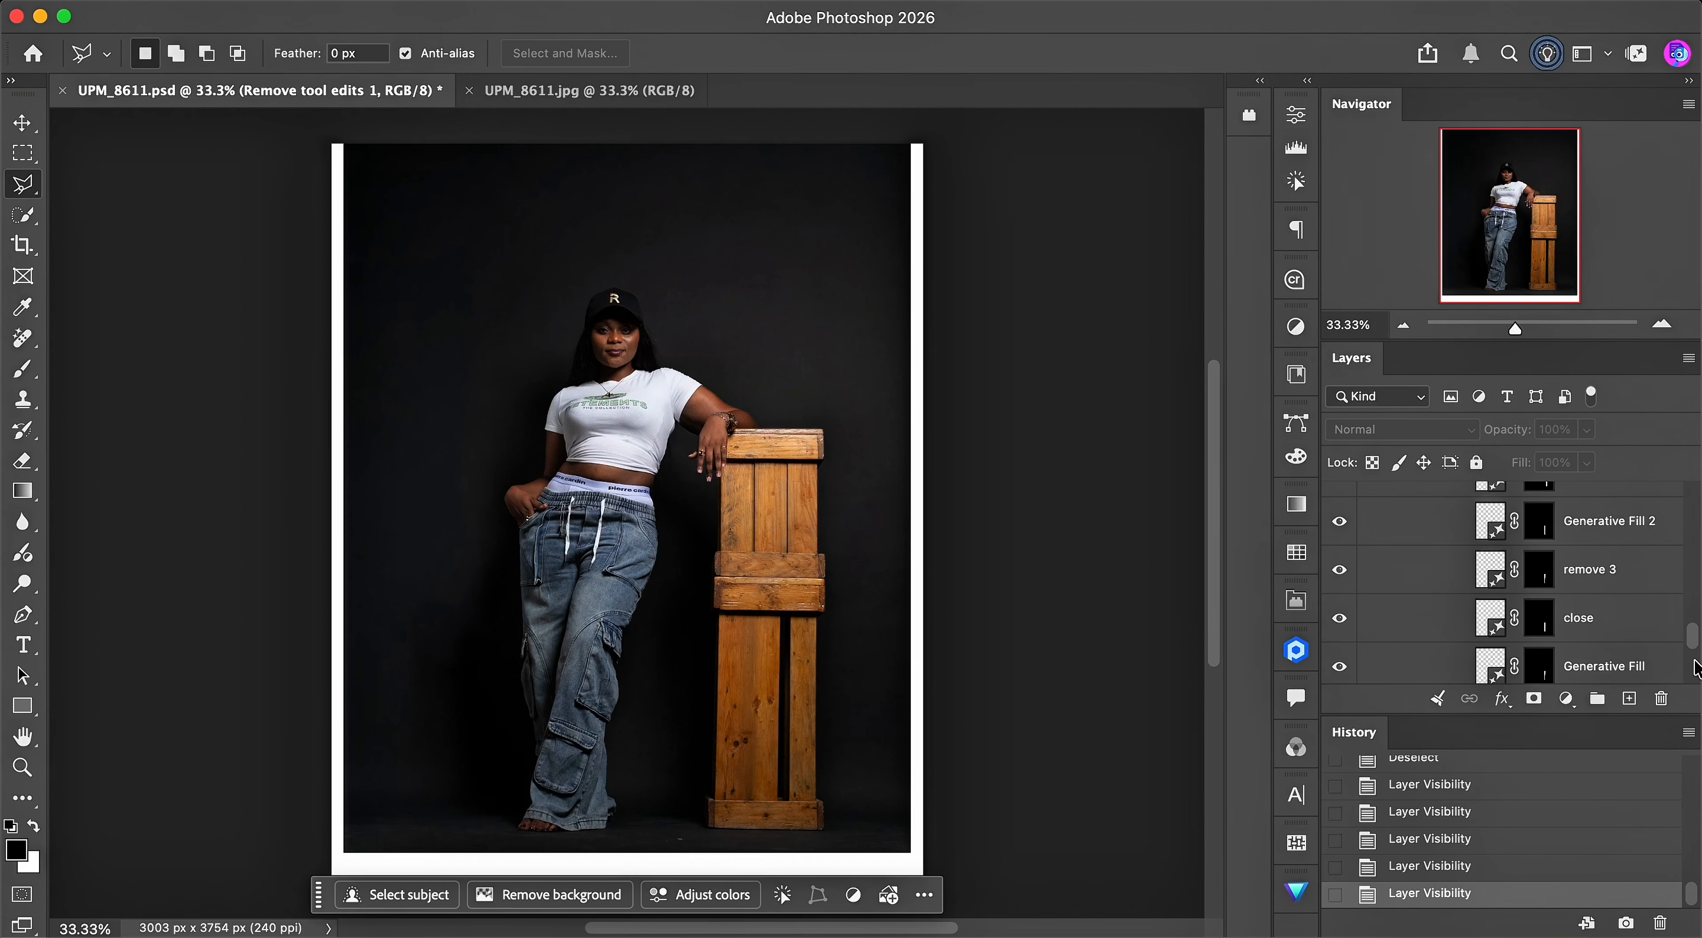
scroll(1692, 654, "up", 1)
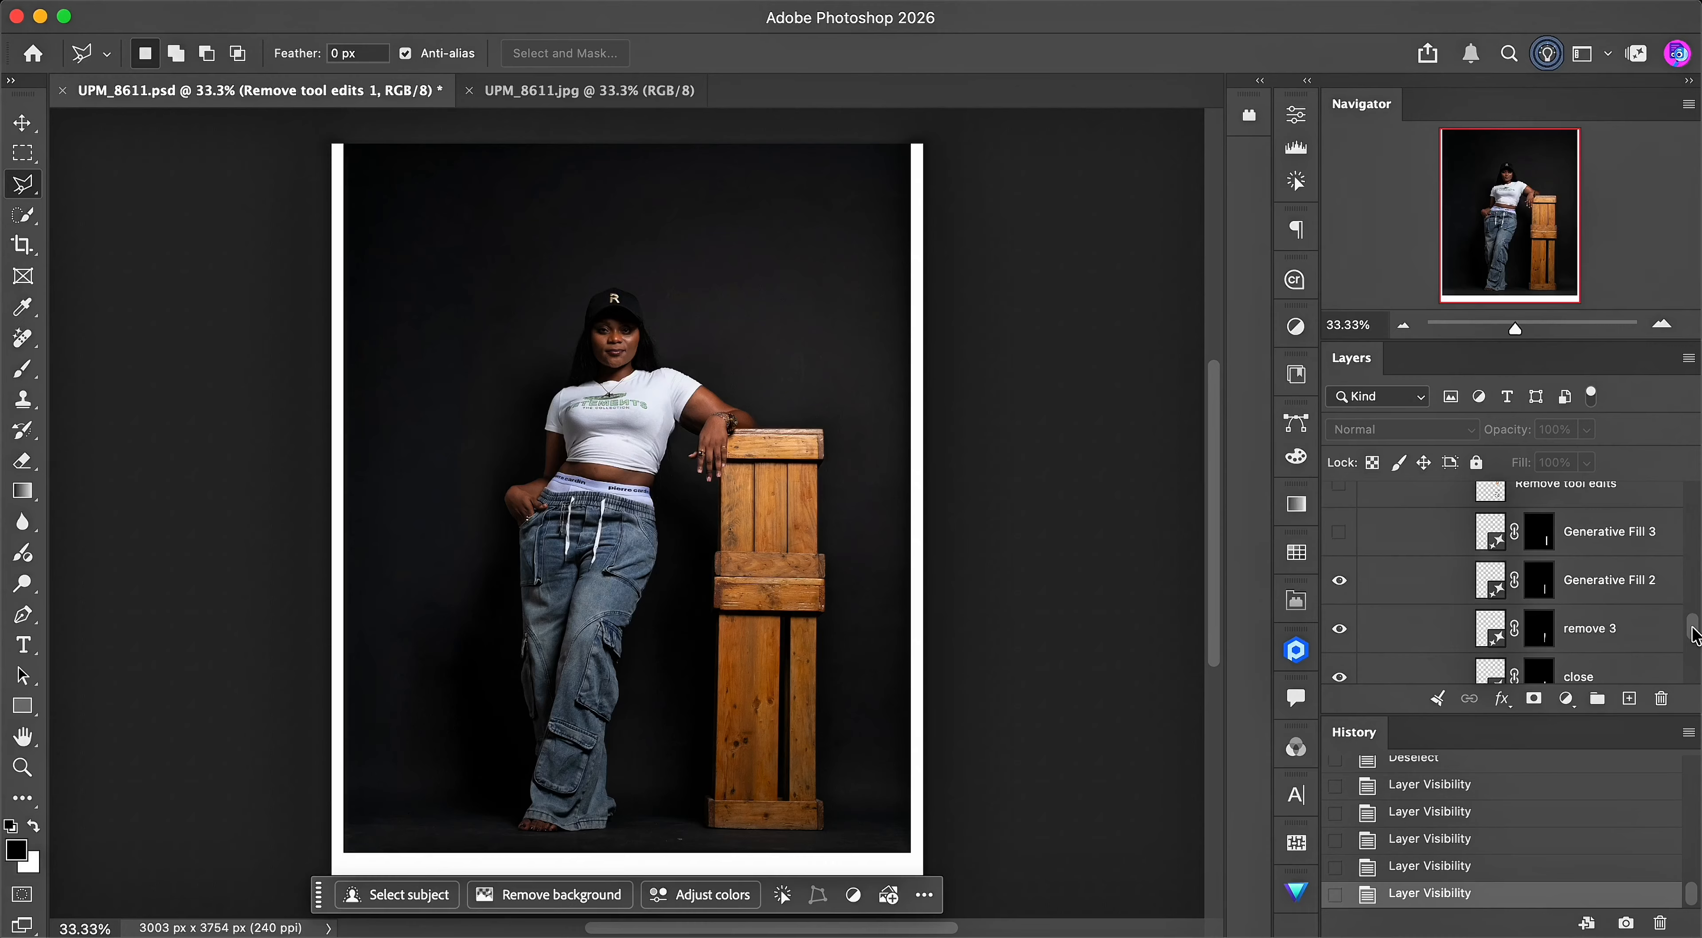
left_click(1342, 537)
left_click(1339, 488)
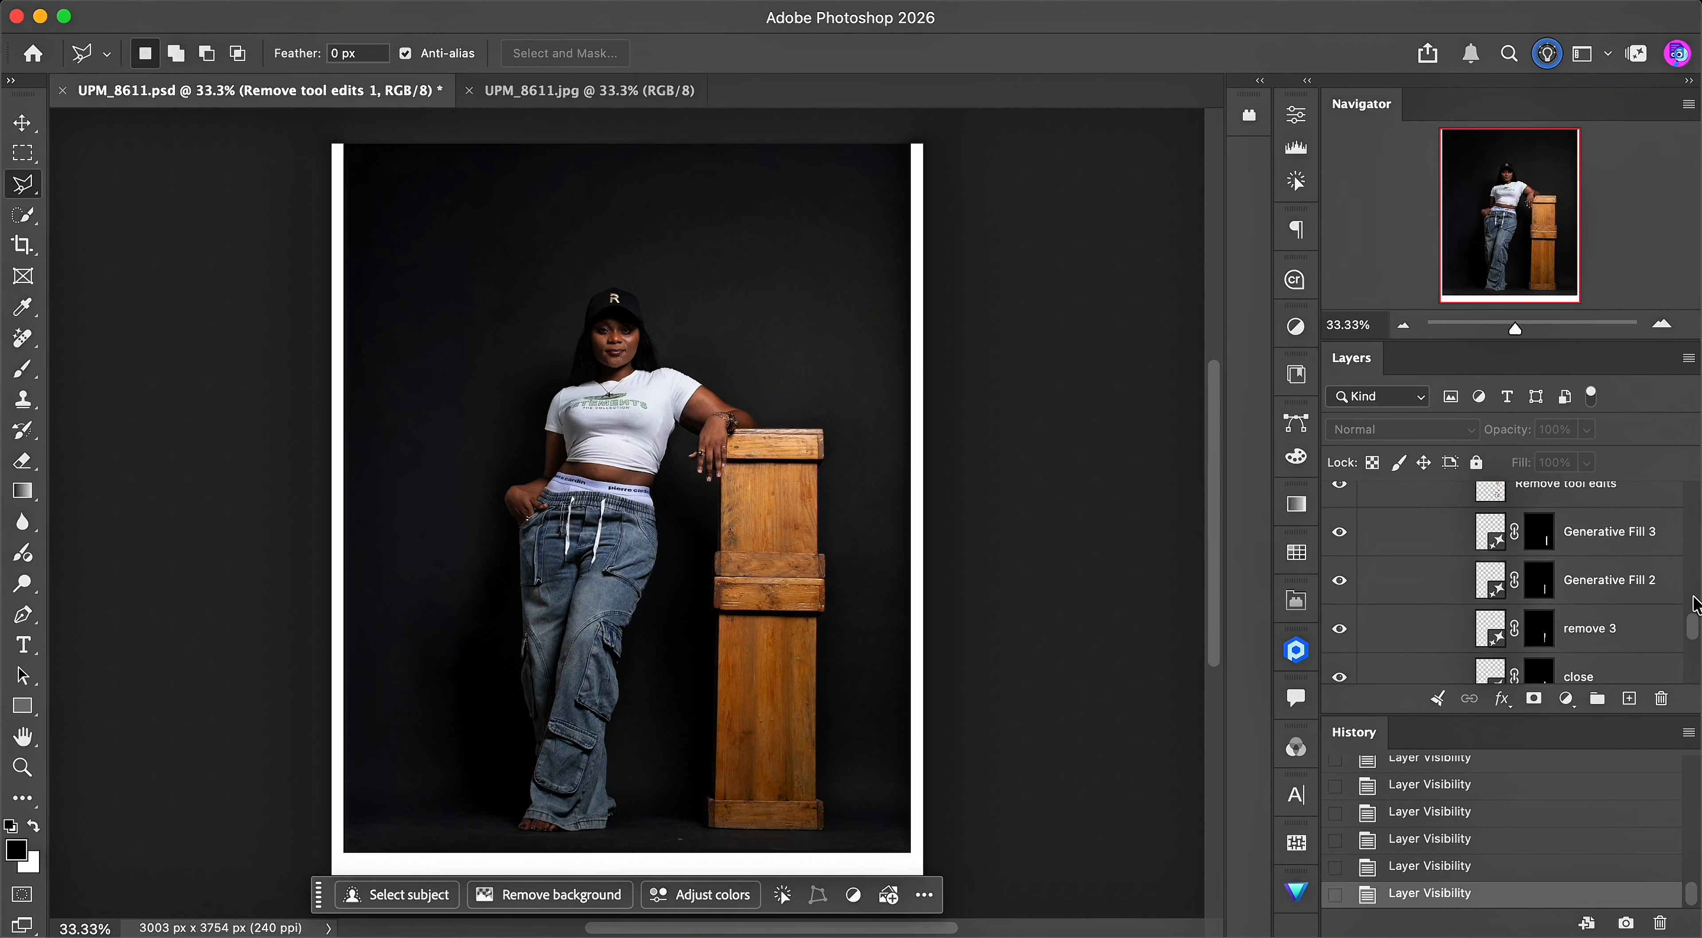
- Show Layer 1, Layer 2 and the download (13) playing-cards layer in Group 2
scroll(1695, 604, "up", 1)
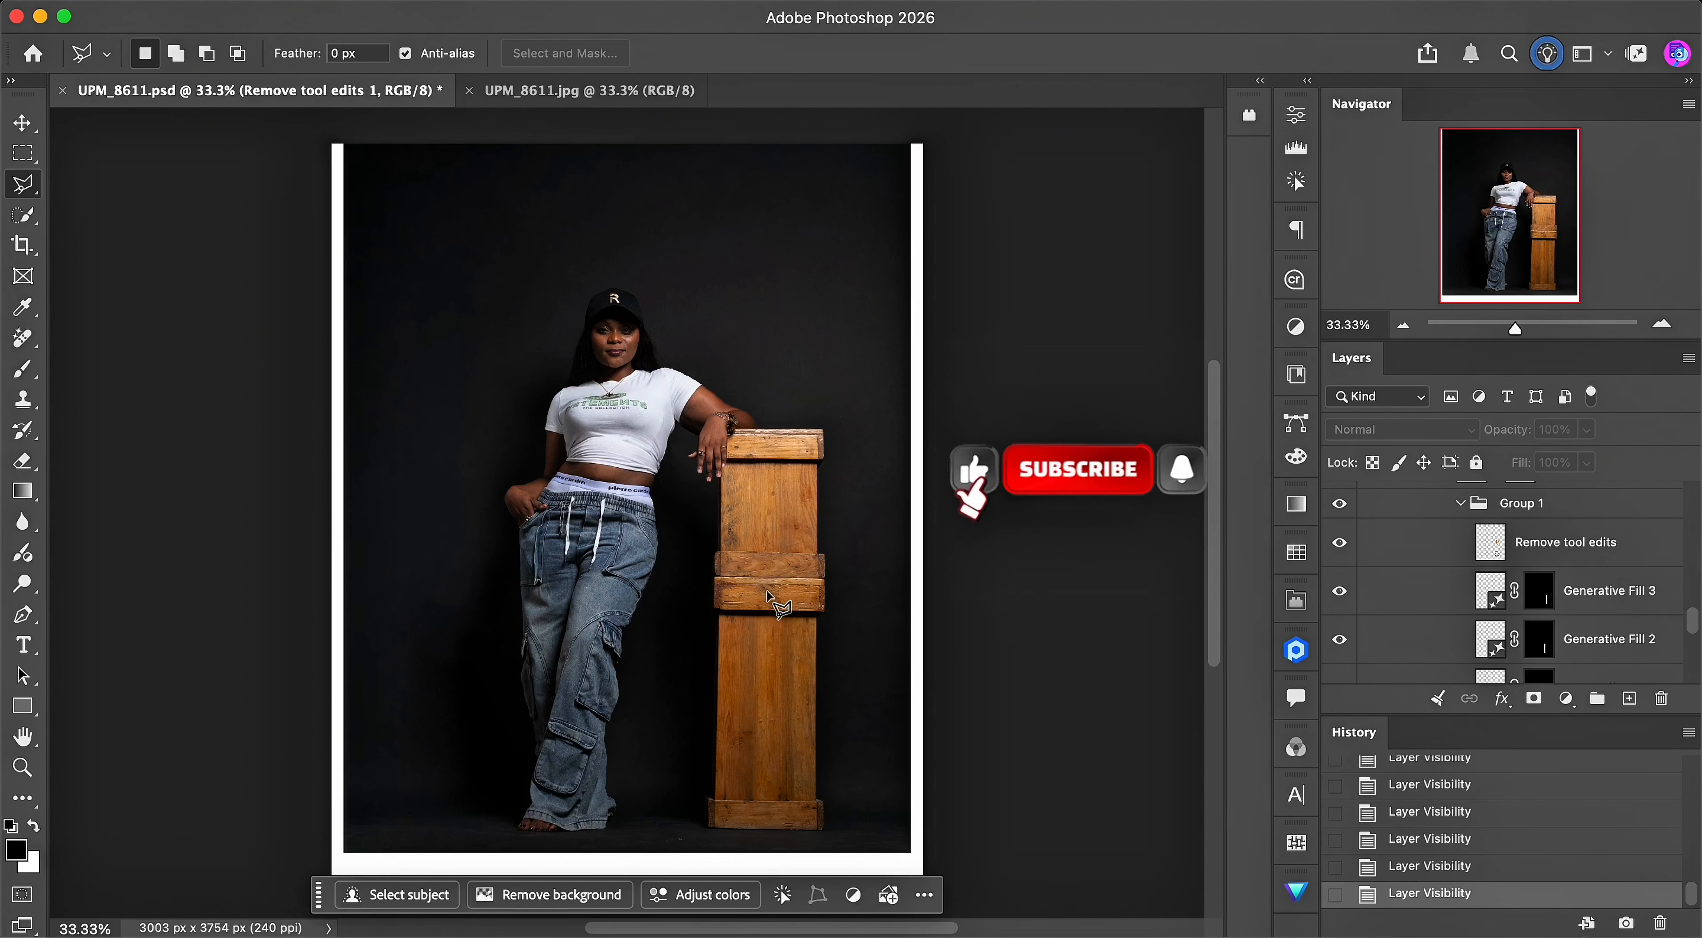
left_click(1340, 583)
left_click_drag(1692, 619, 1694, 607)
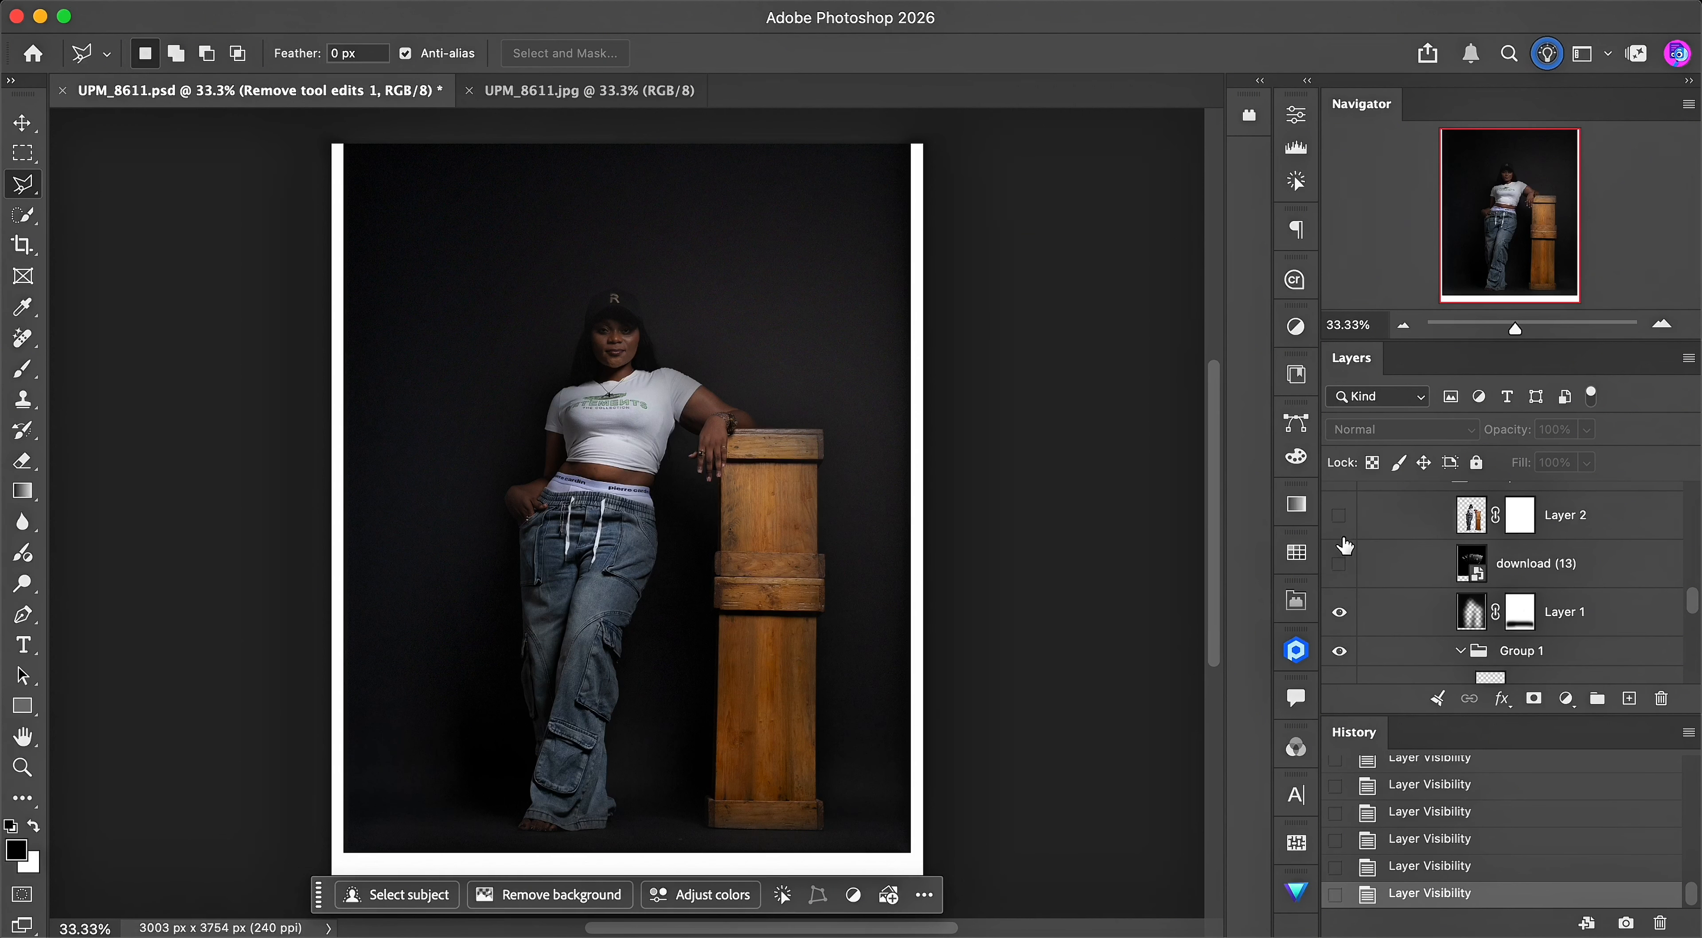
left_click(1338, 516)
left_click(1340, 564)
- Set the blend mode of the download (13) layer to Normal
left_click(1536, 563)
left_click(1402, 430)
left_click(1374, 139)
- Set the blend mode of the download (13) layer to Screen
scroll(1473, 575, "up", 1)
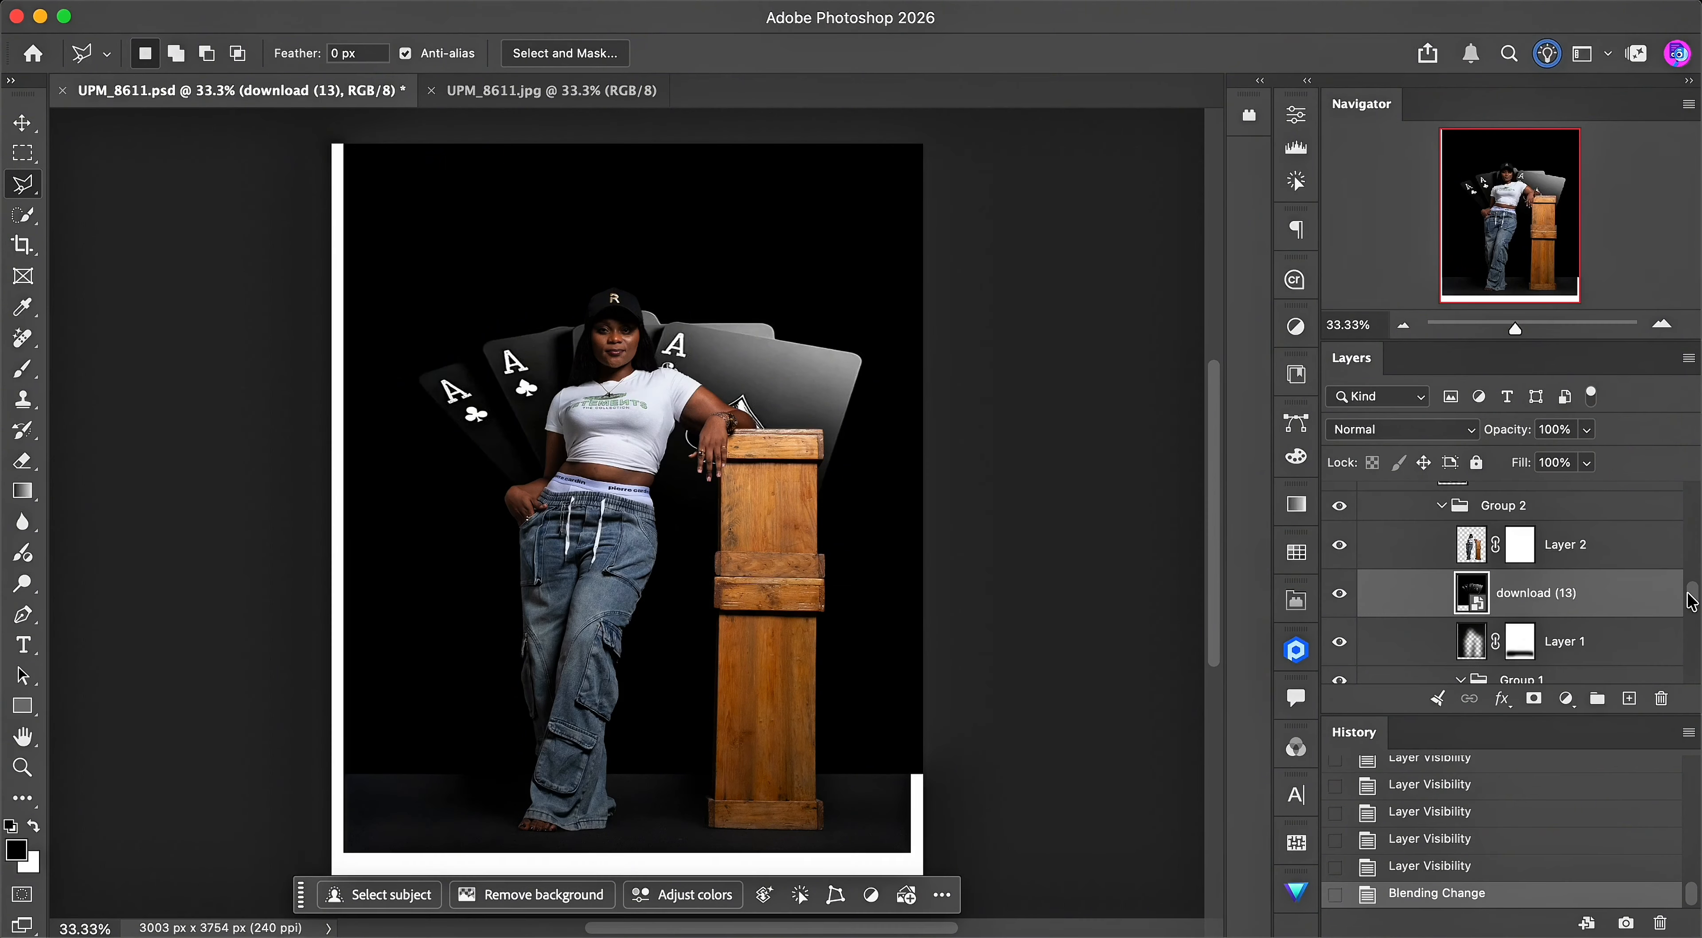
left_click(1425, 436)
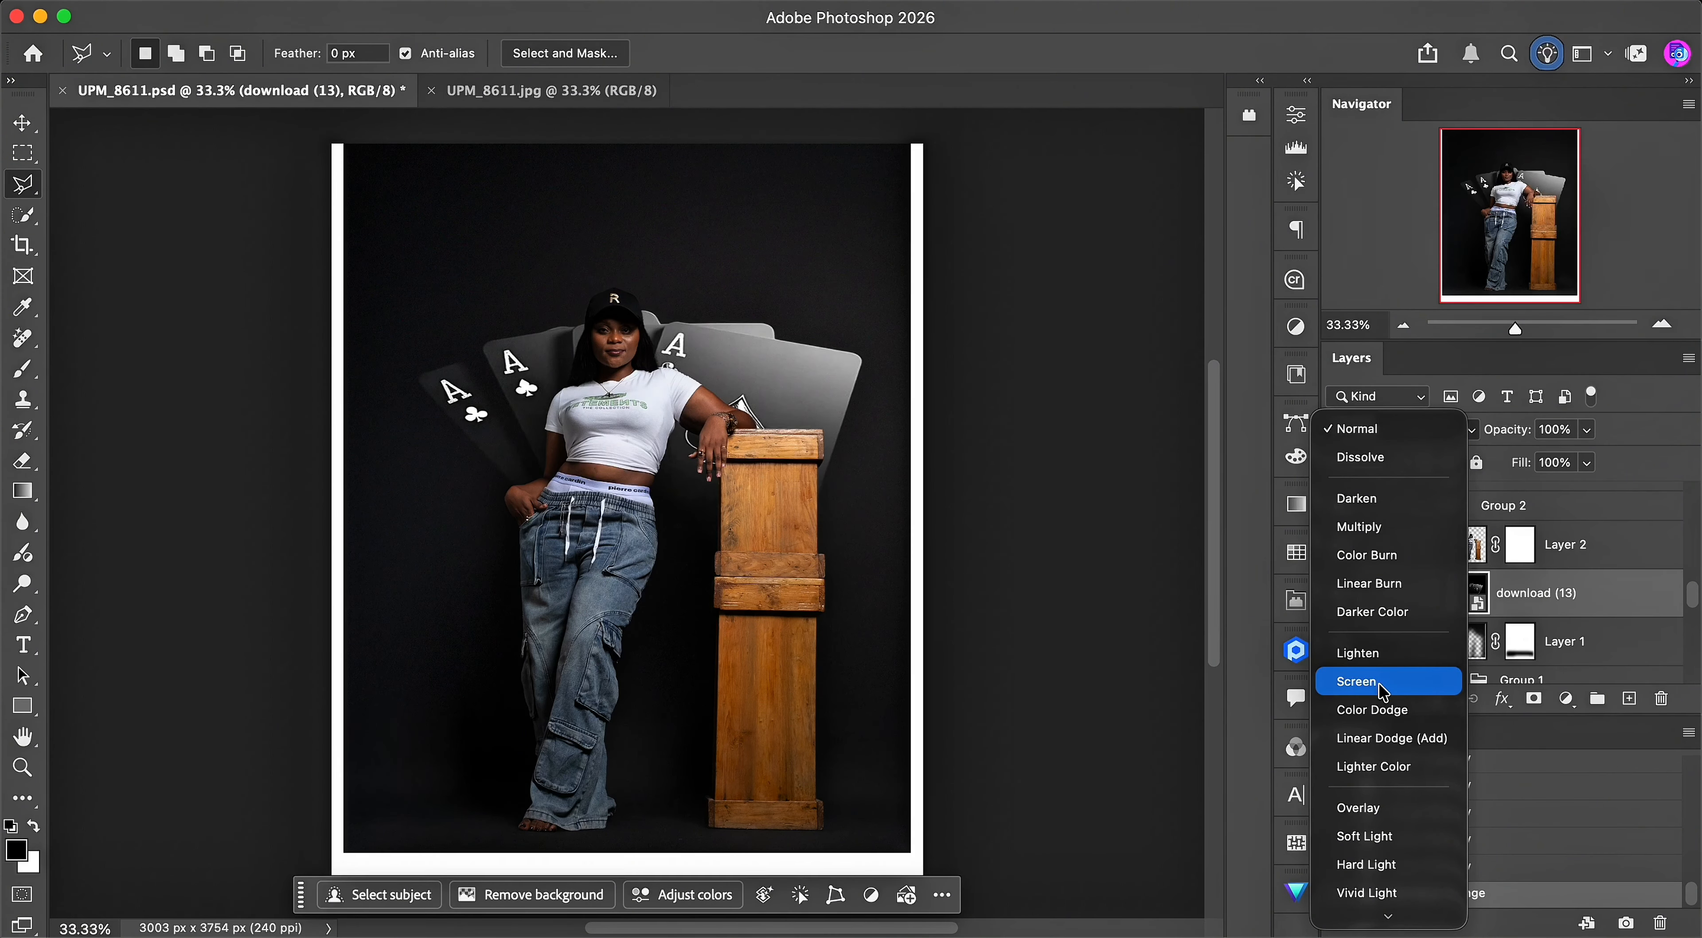
left_click(1382, 689)
left_click(1360, 430)
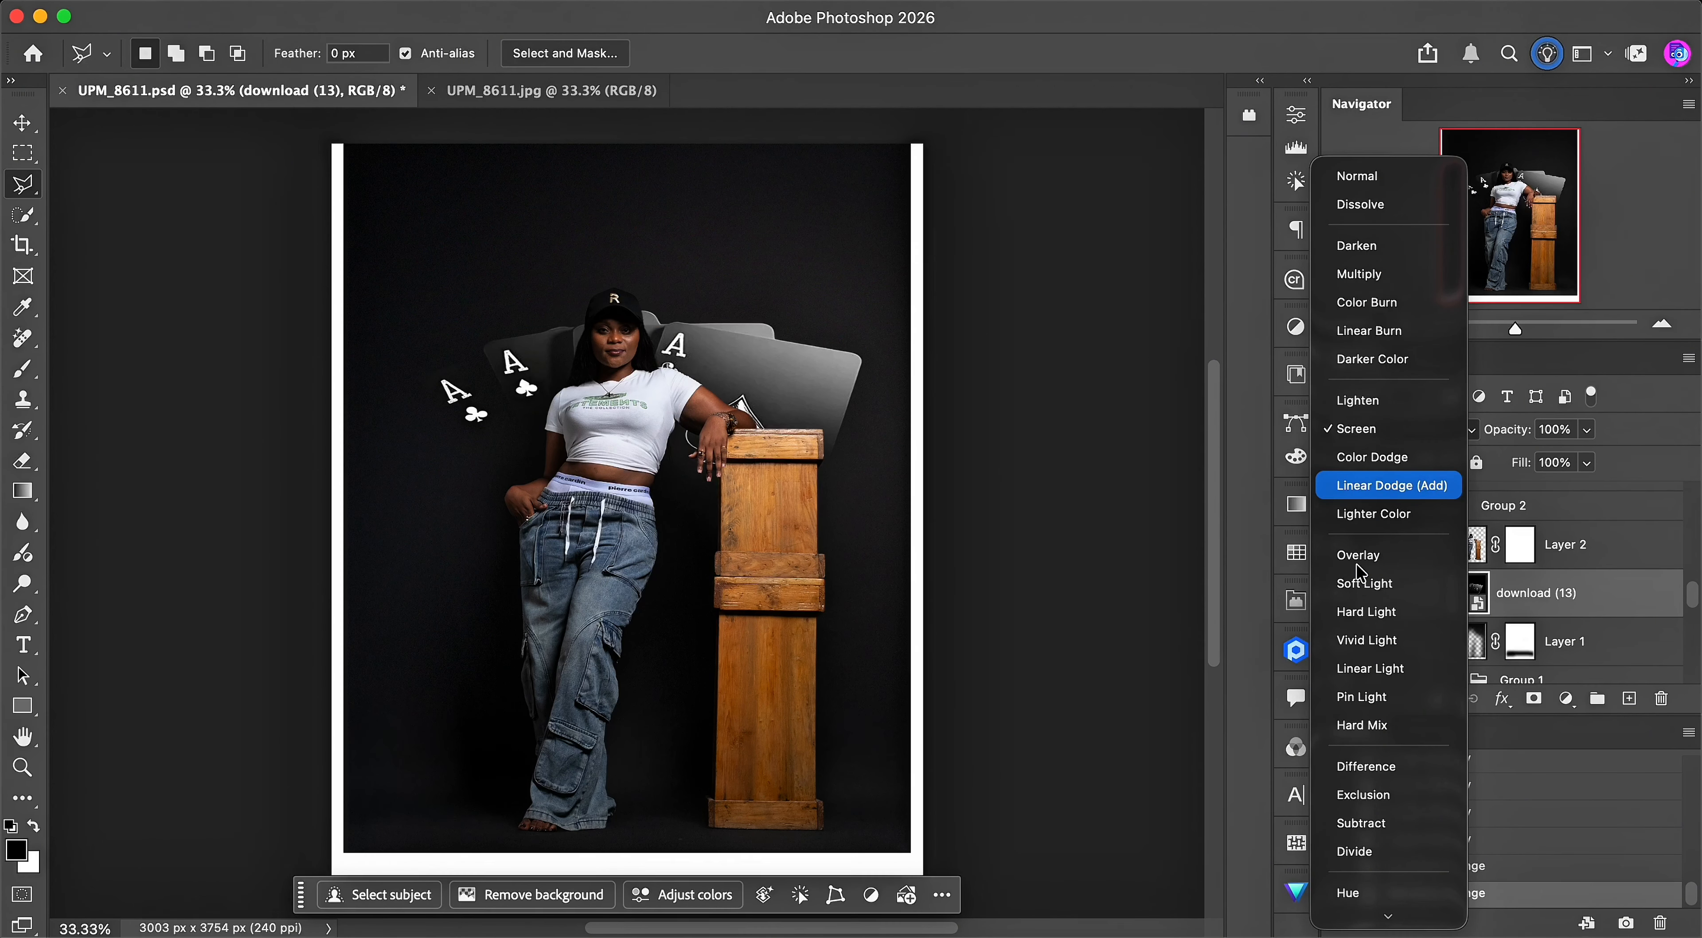
left_click(1358, 430)
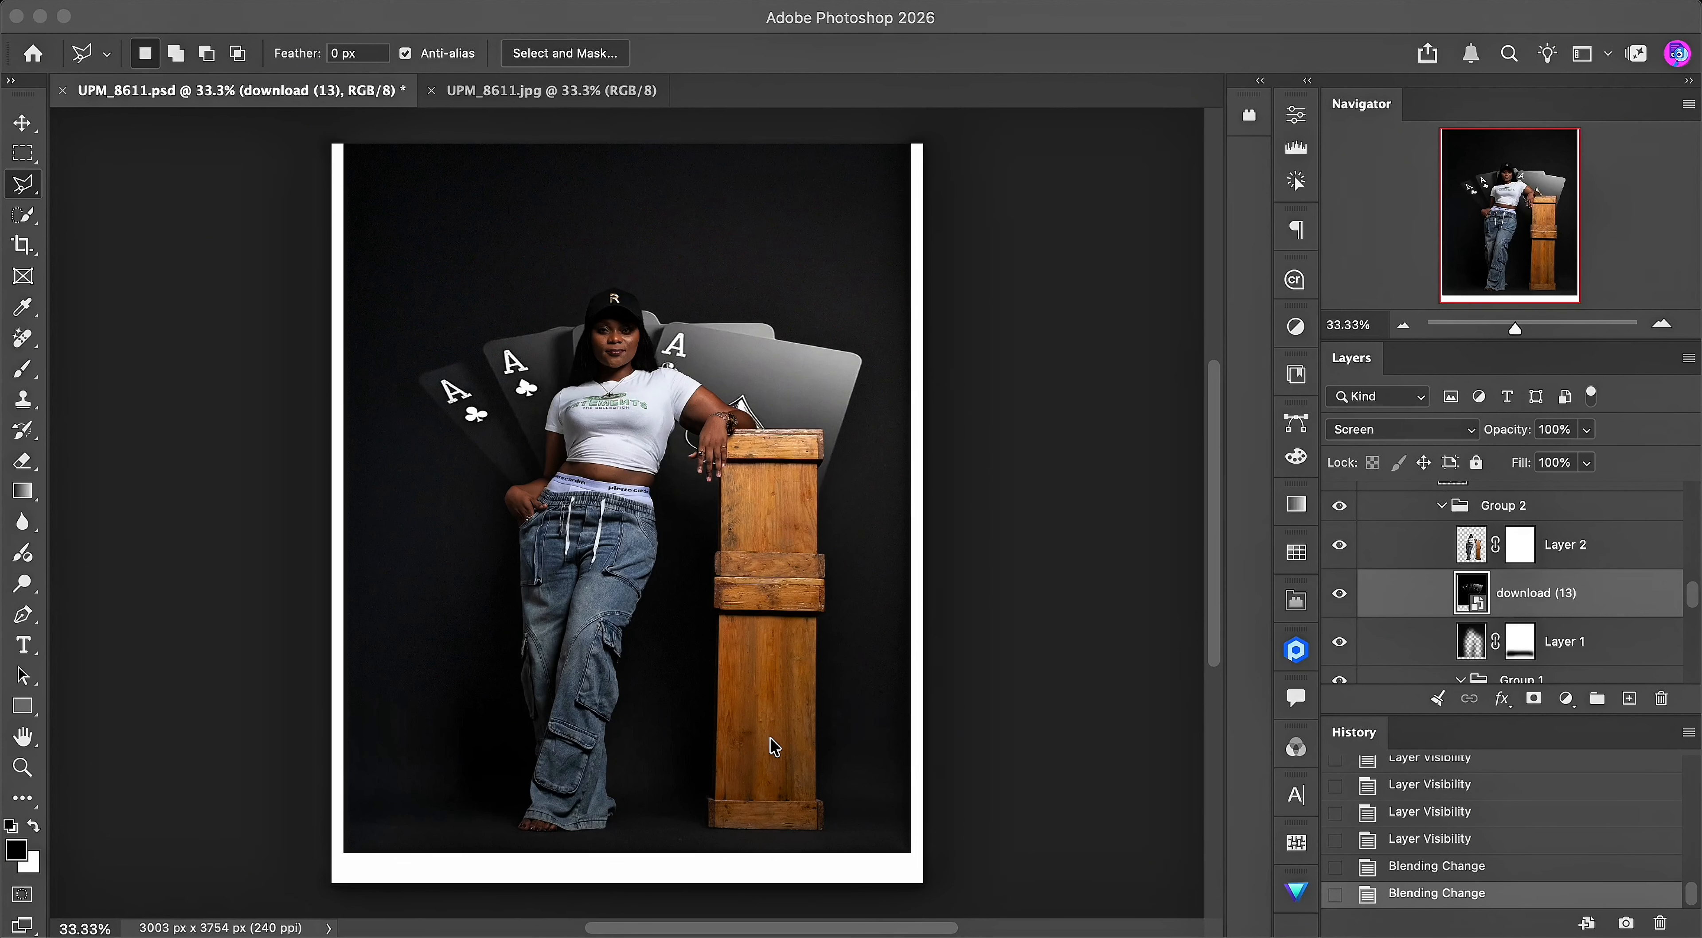
- Compare the image with the download (13) layer hidden and shown, keeping it shown
left_click(1339, 593)
left_click(1339, 593)
left_click(1339, 593)
left_click(1340, 593)
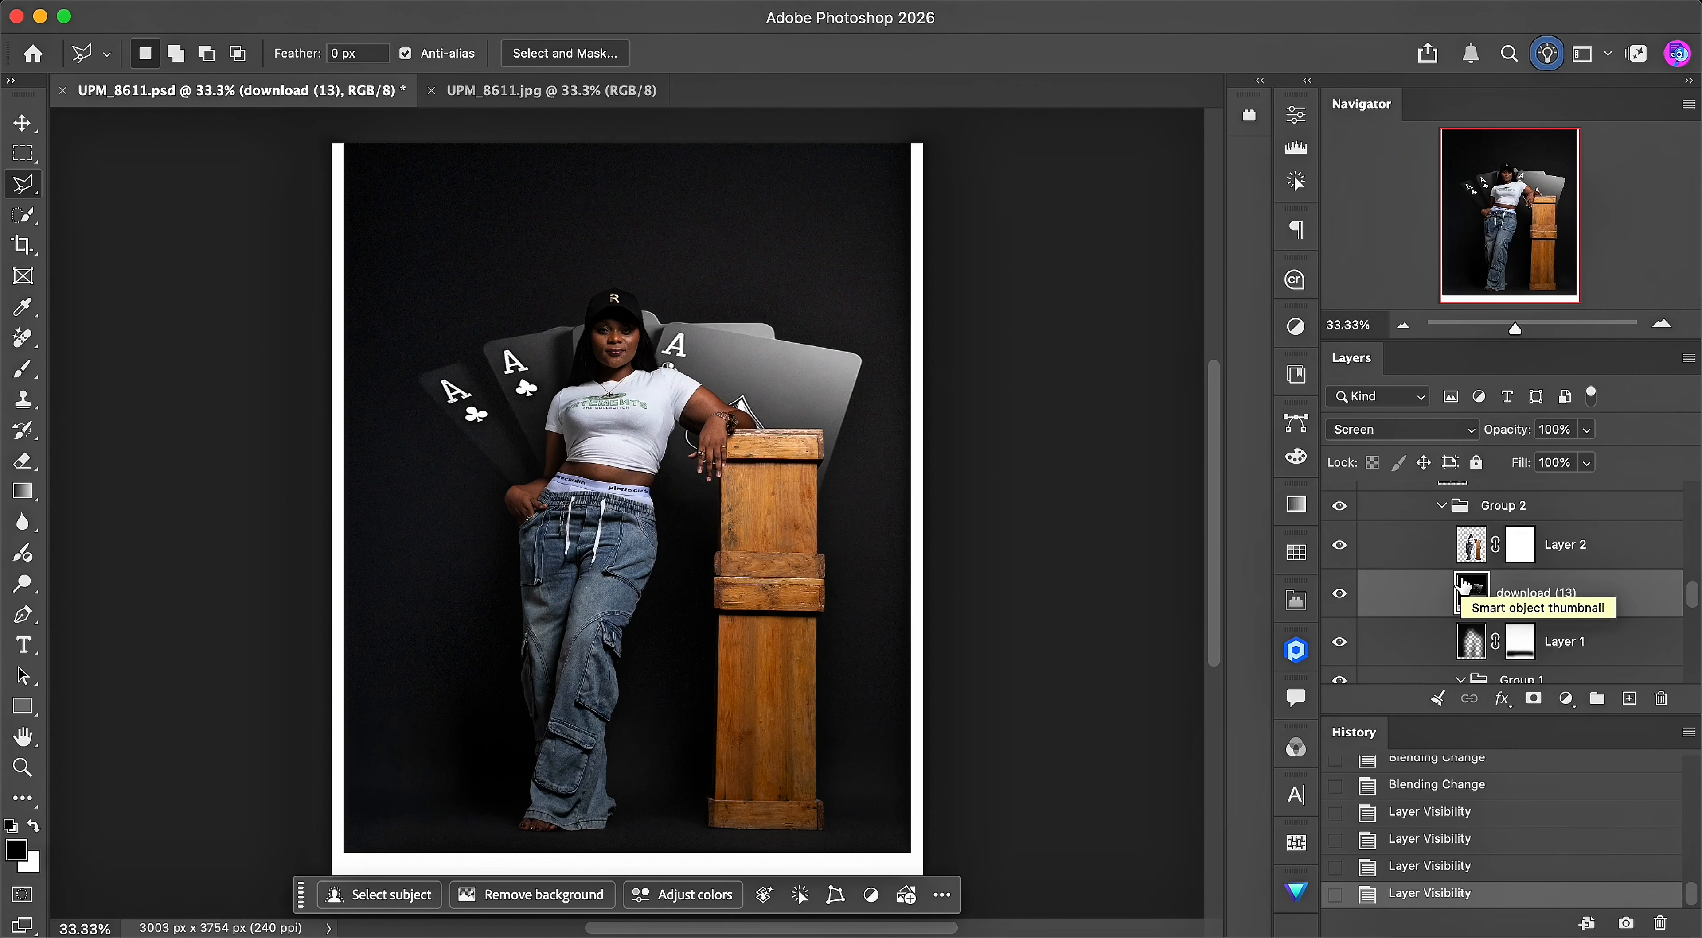
scroll(718, 477, "up", 1)
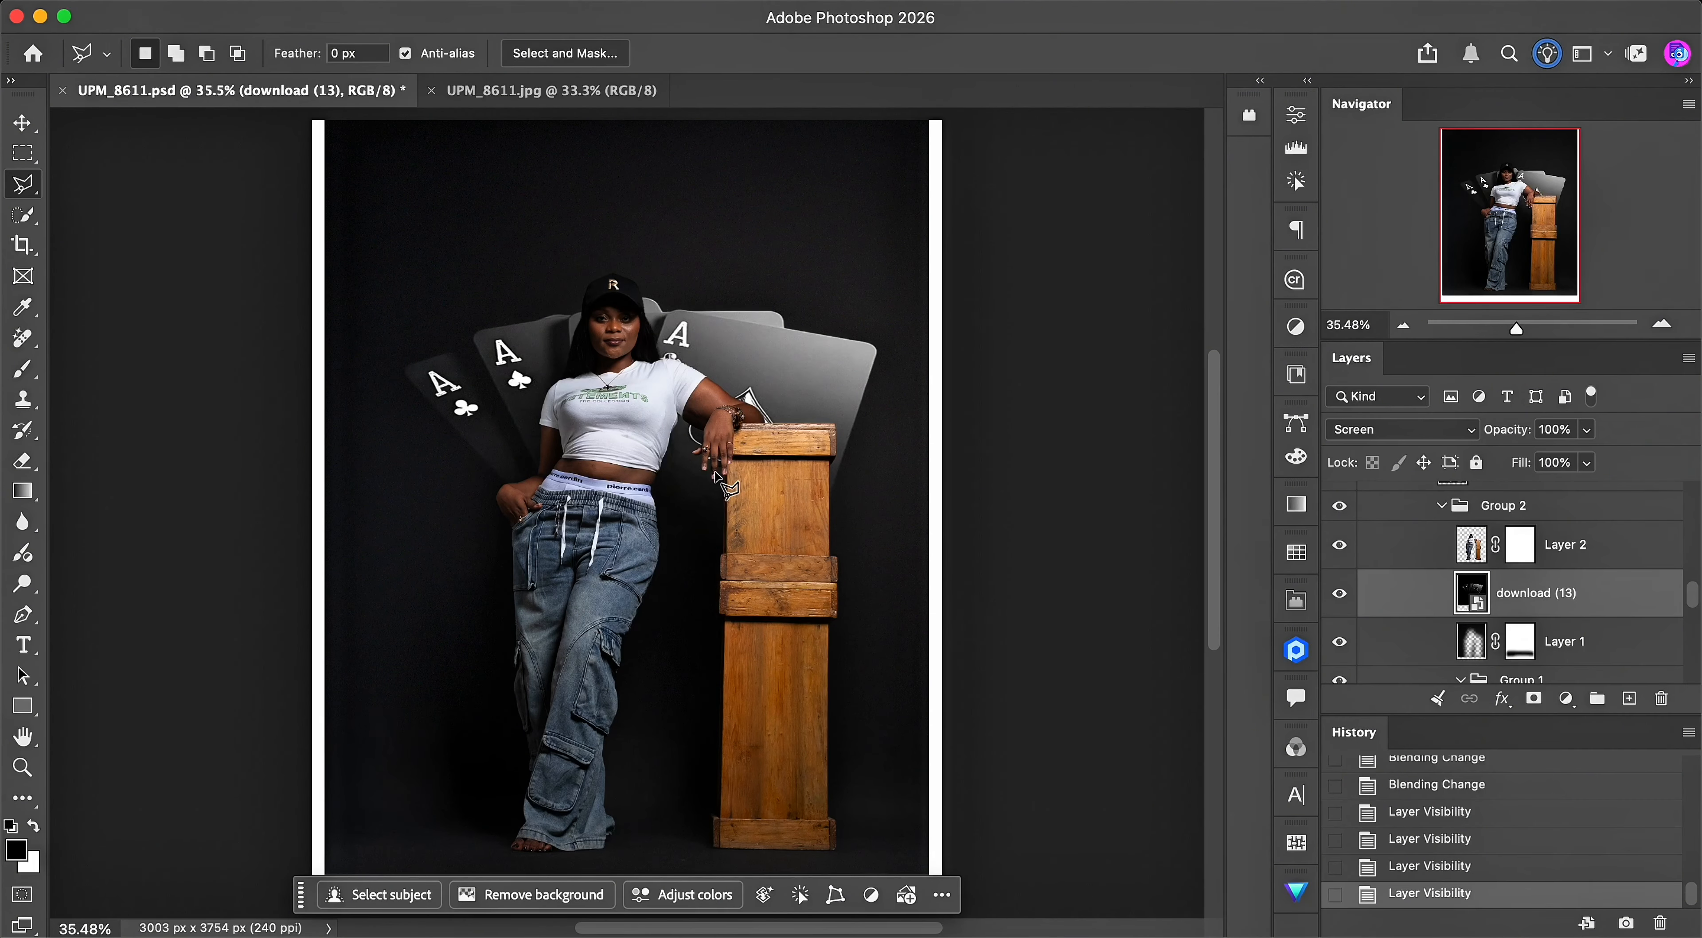
- Select the masked Layer 2 cutout and compare the image with it hidden and shown, keeping it shown
scroll(1607, 552, "up", 2)
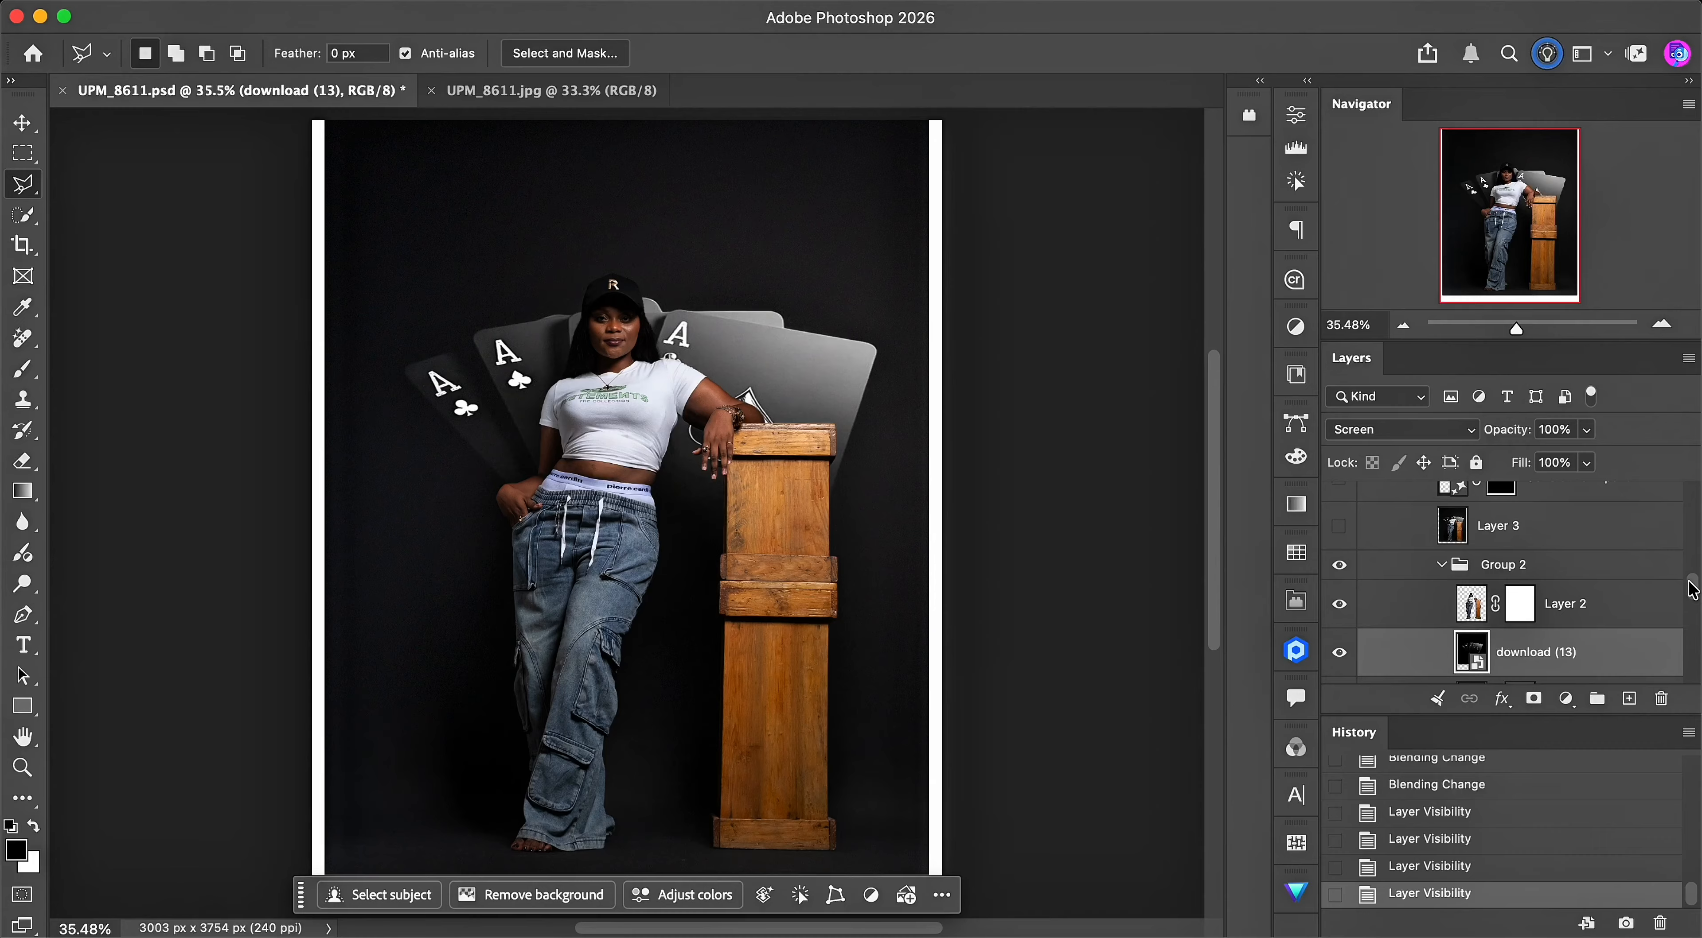
left_click(1575, 606)
left_click(1340, 606)
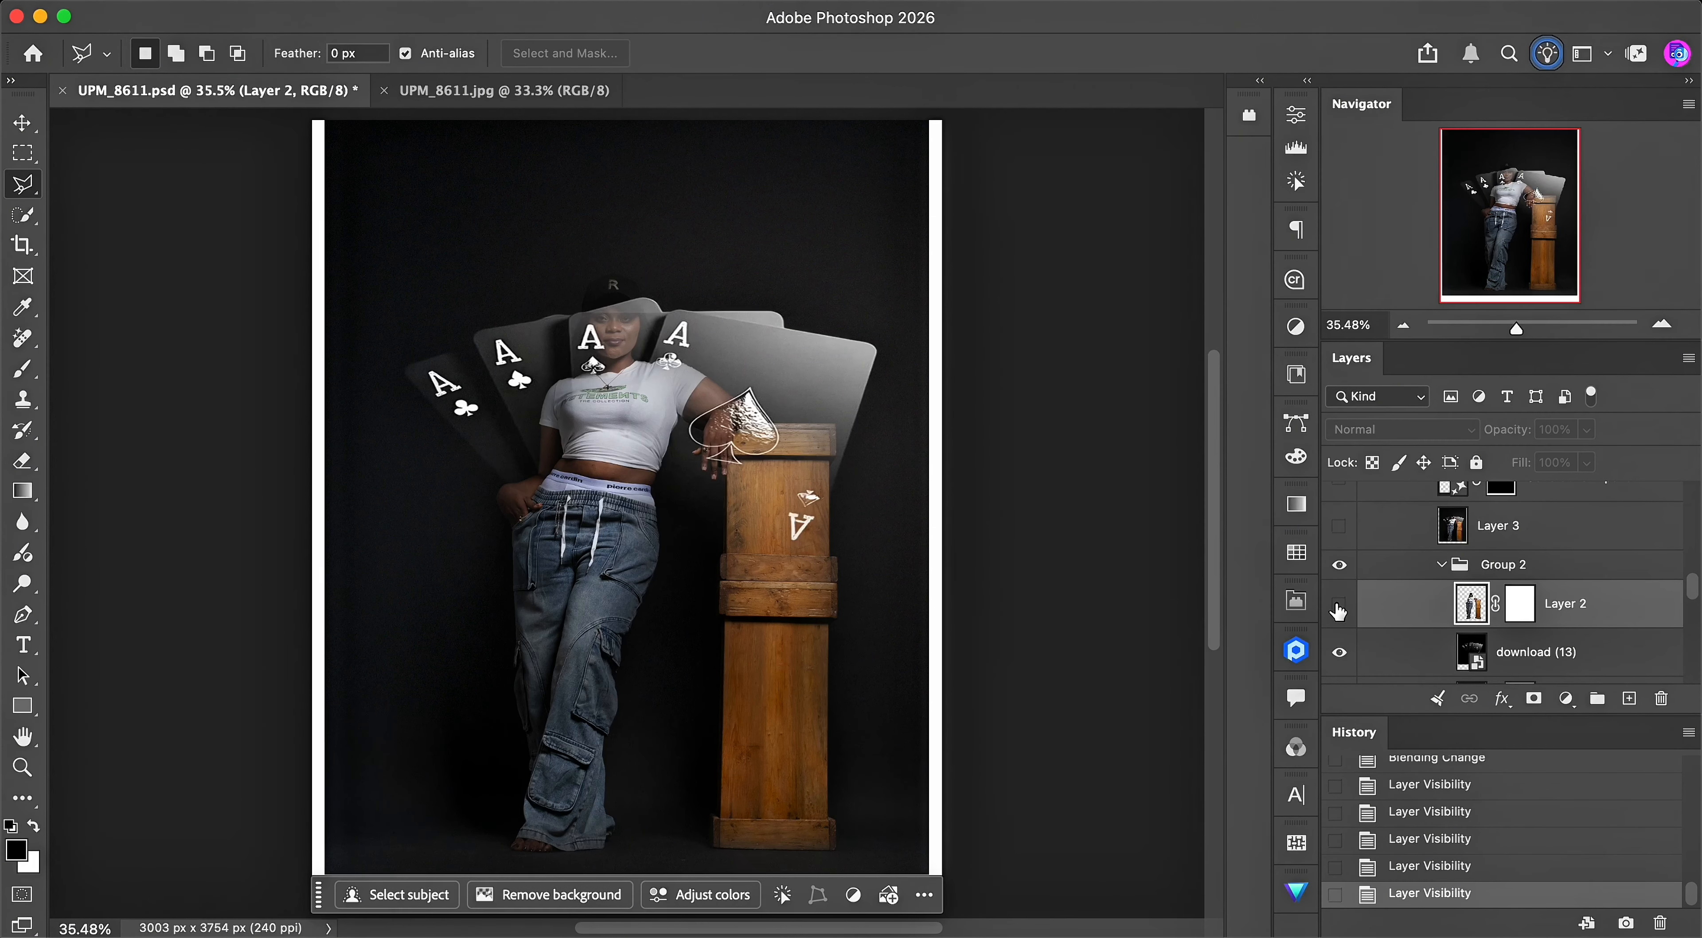
left_click(1342, 611)
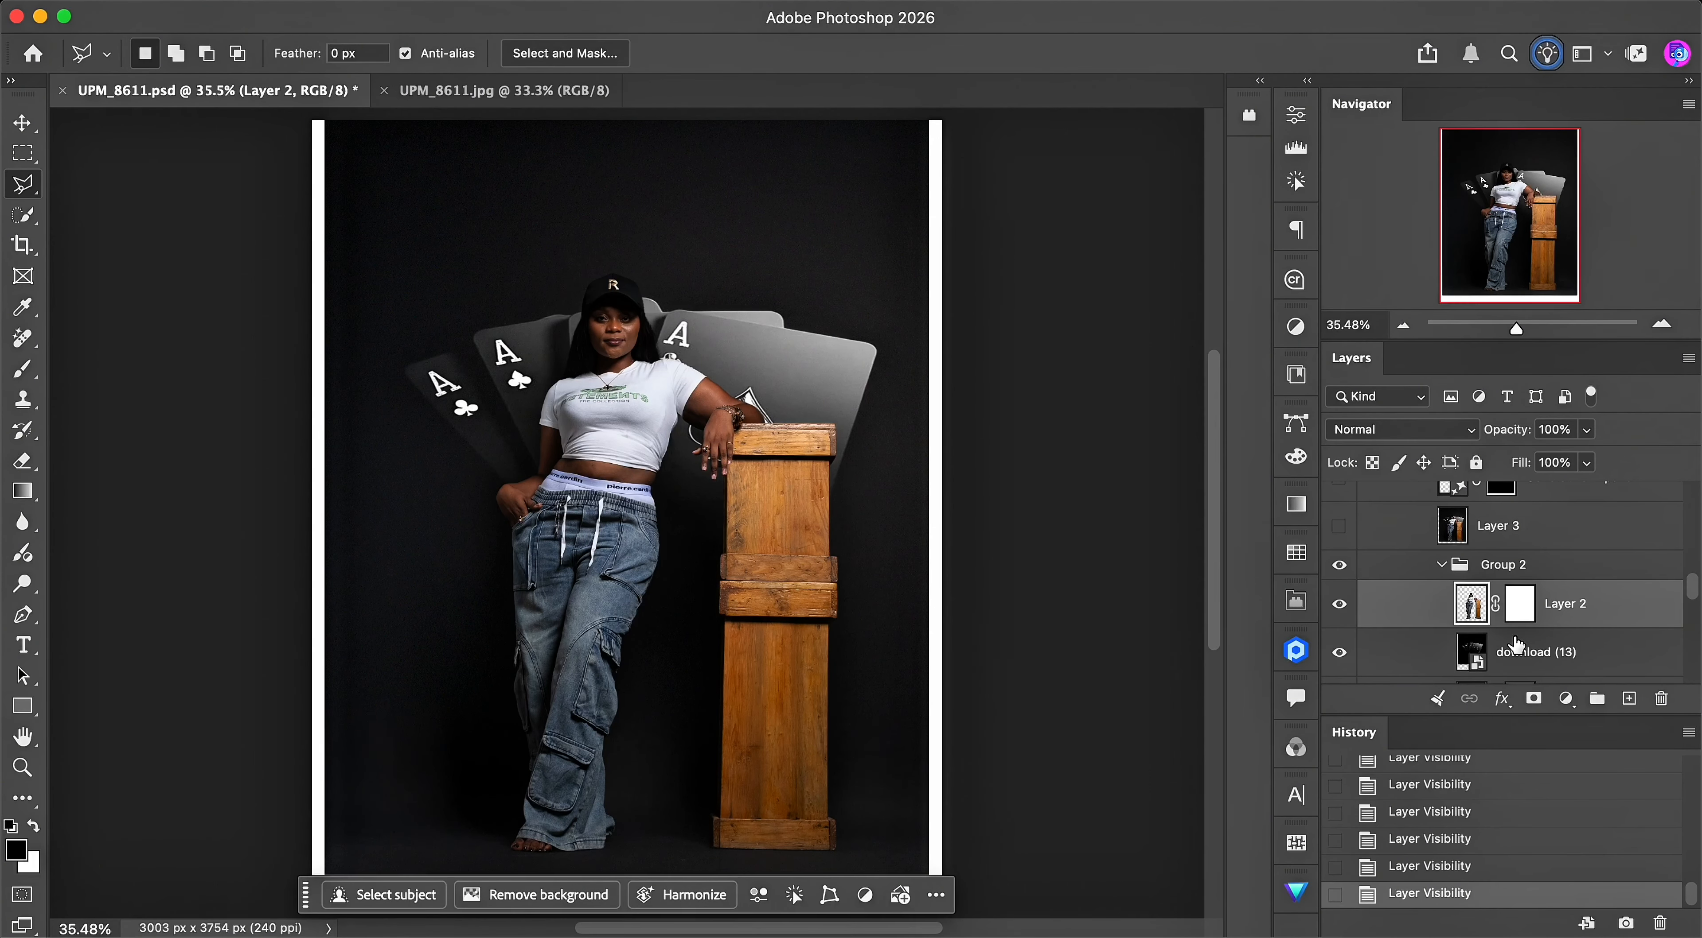
- Make the generative silver cupboard layer above Layer 4 visible over the wooden crate
left_click(1519, 651)
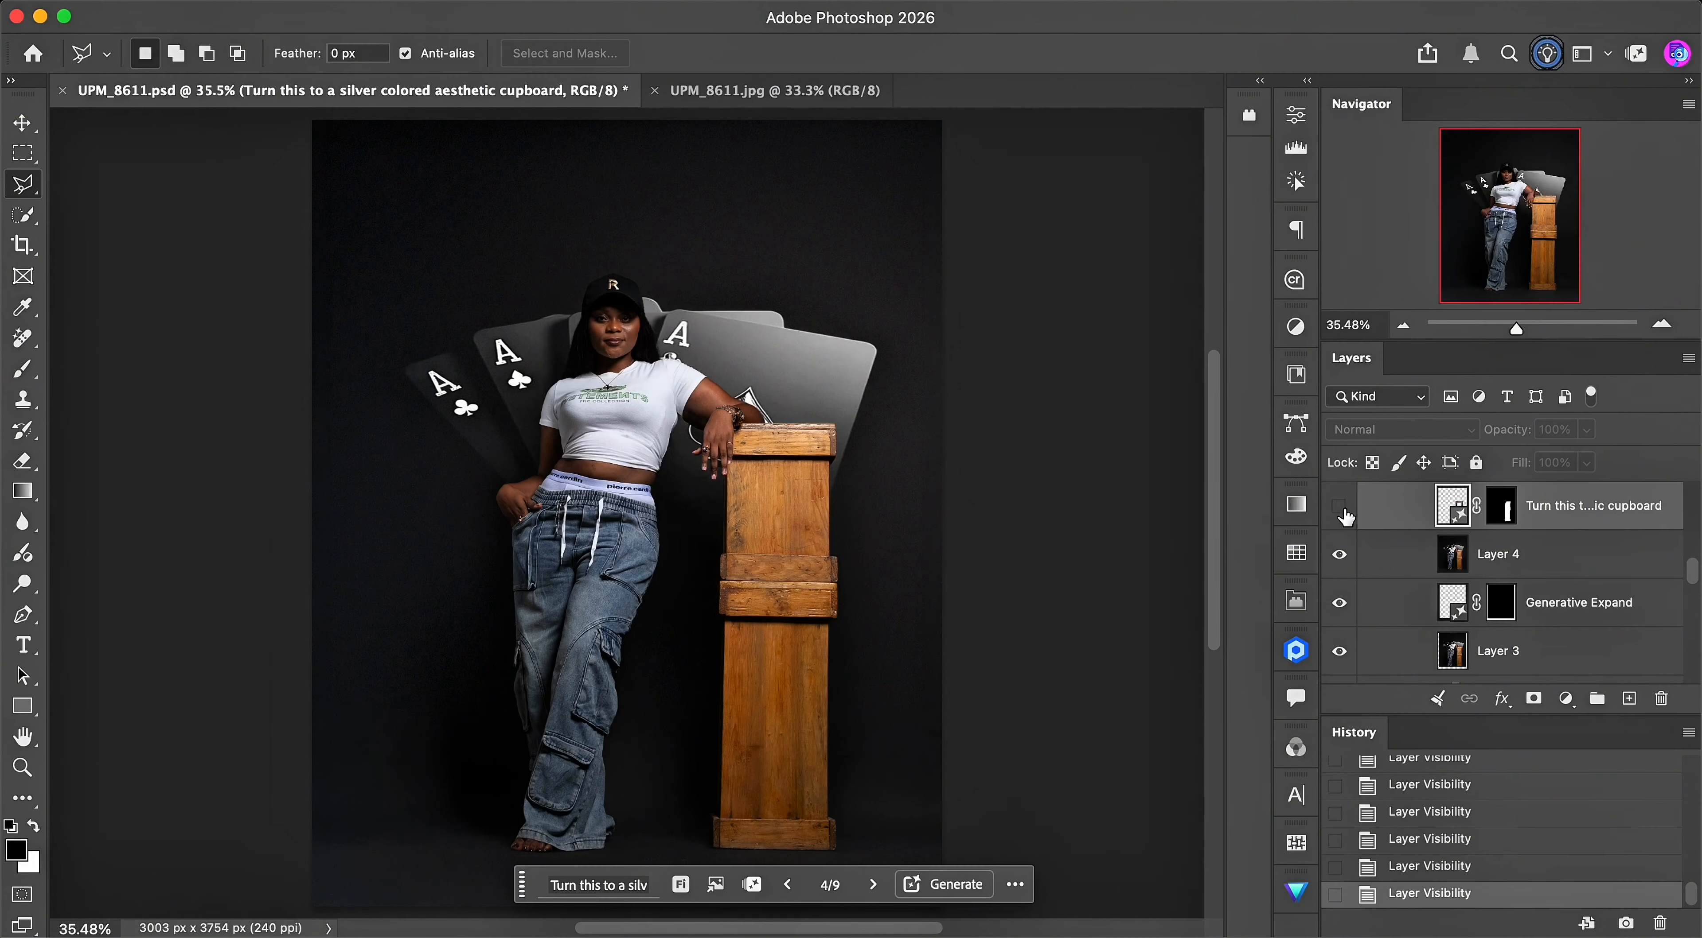
left_click(1339, 506)
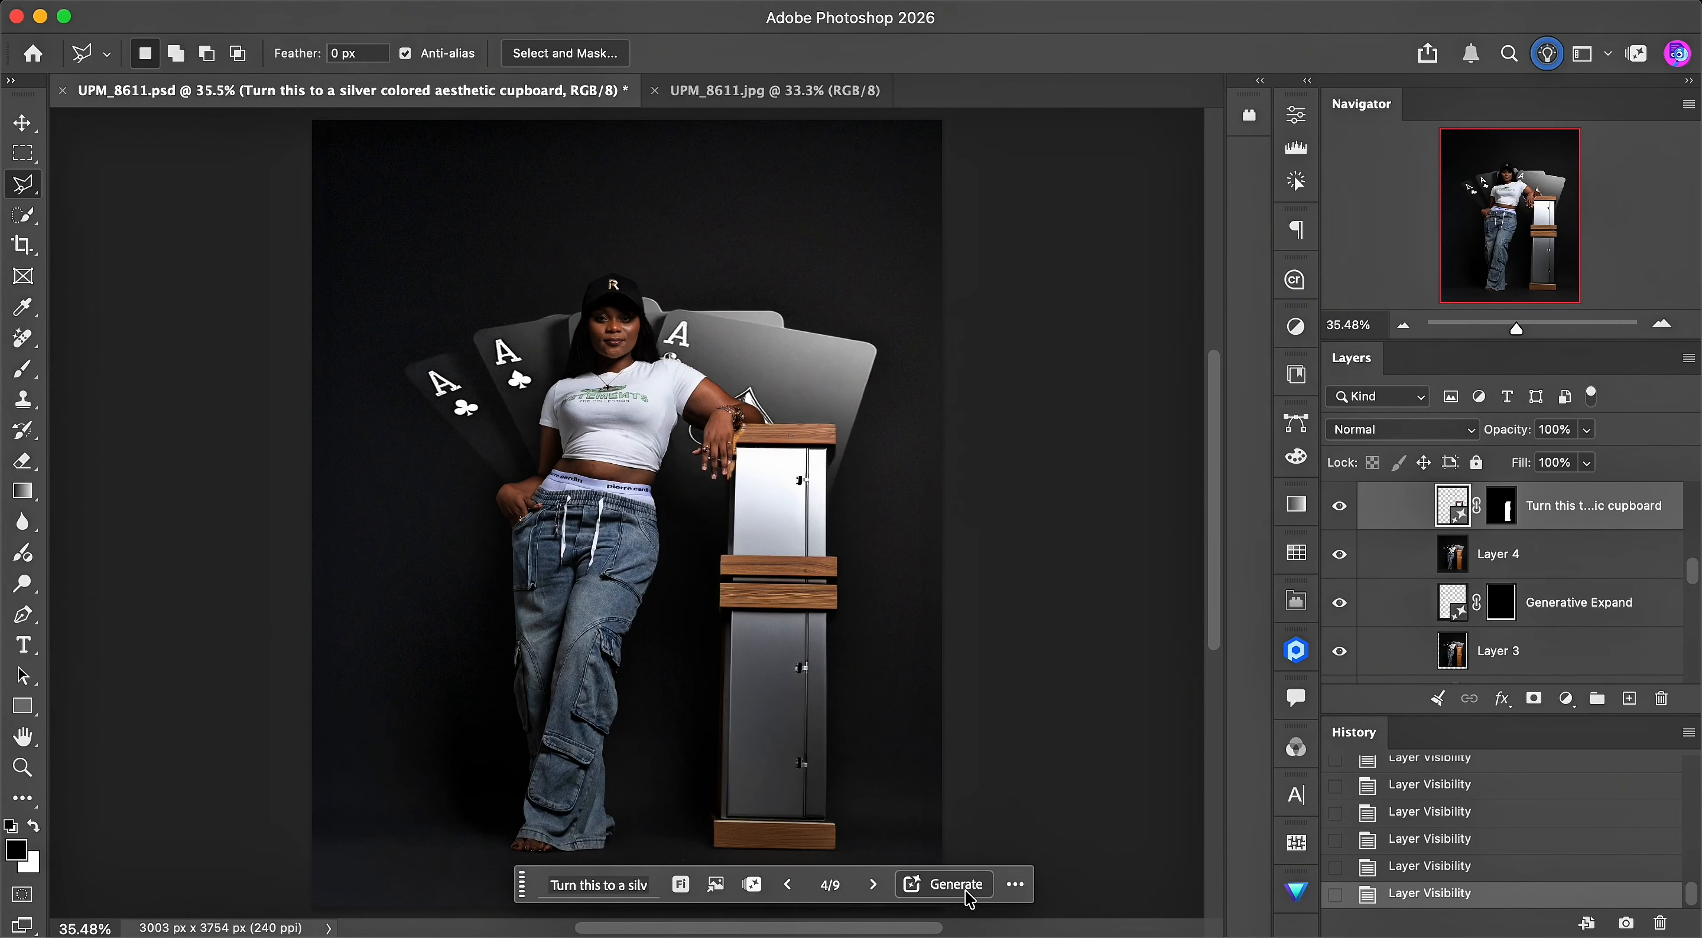
- Compare several generated variations of the silver cupboard layer, inspect its prompt, and return to the fourth variation
left_click(1297, 116)
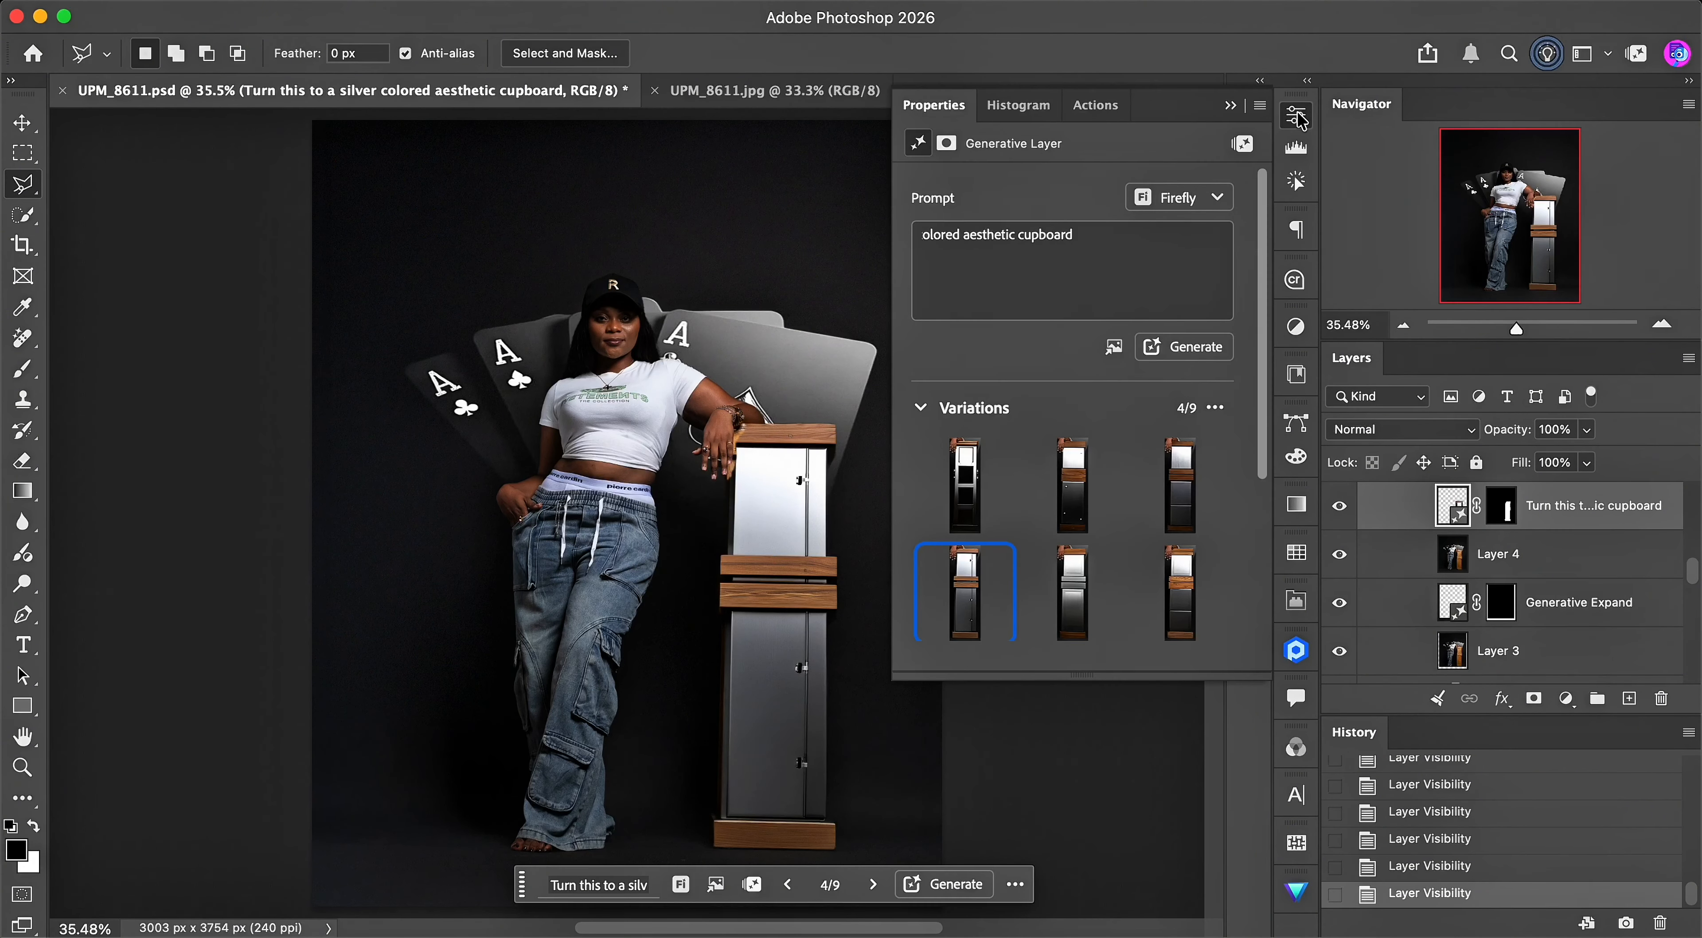
left_click_drag(1259, 456, 1257, 516)
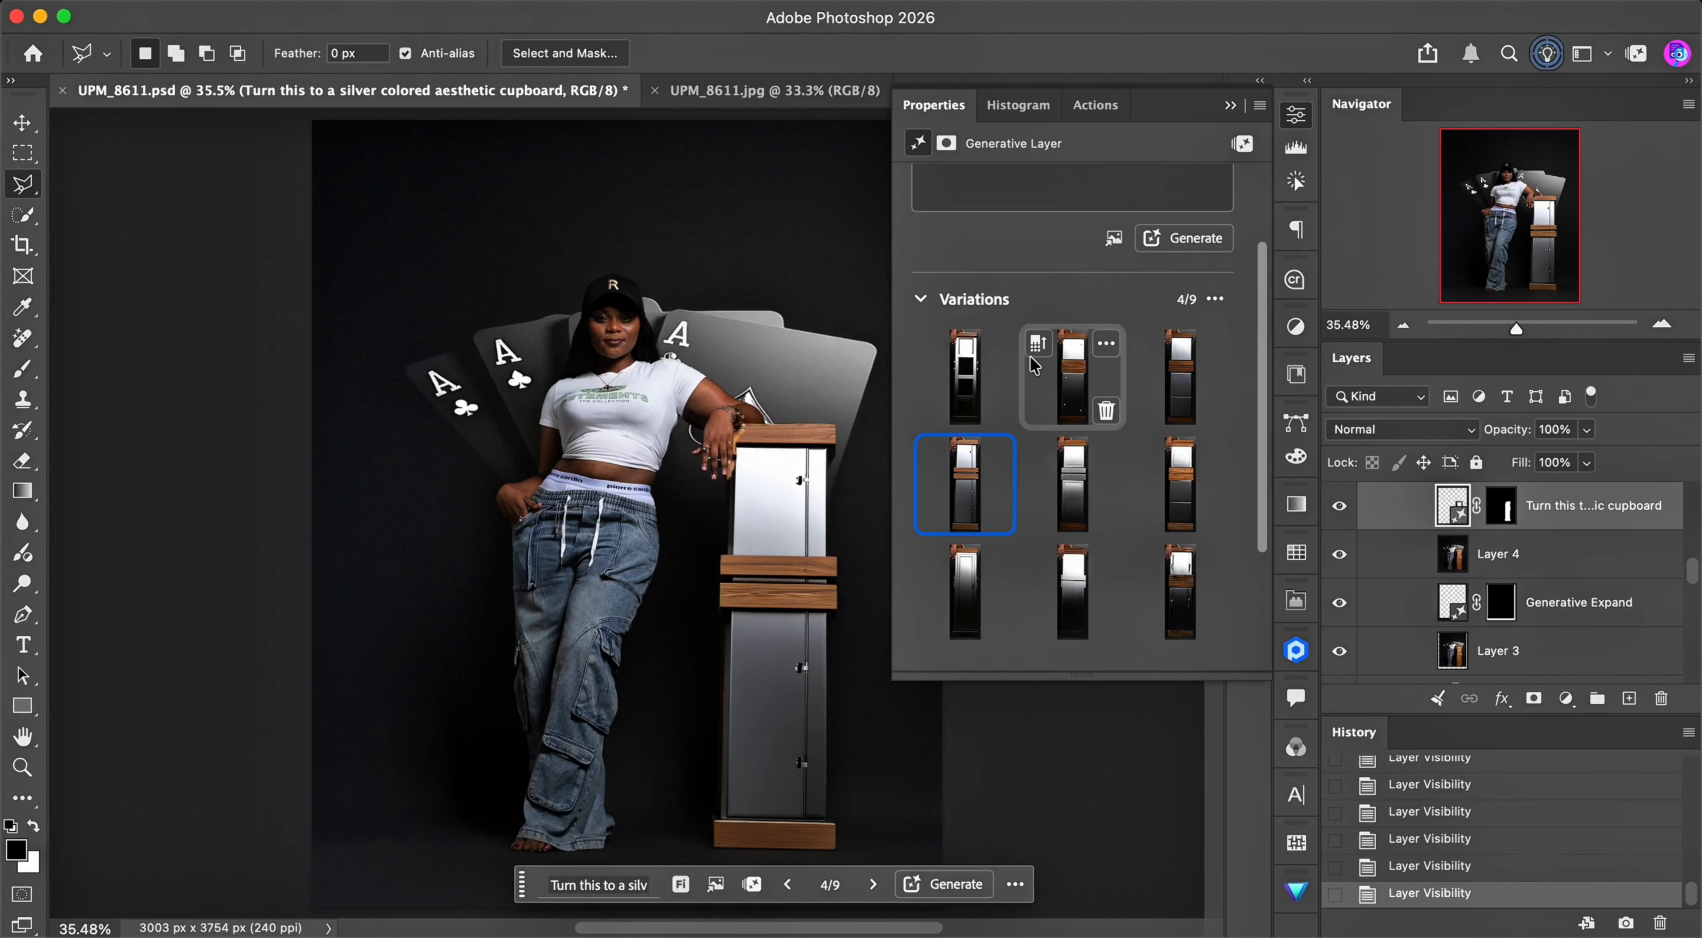
left_click(984, 382)
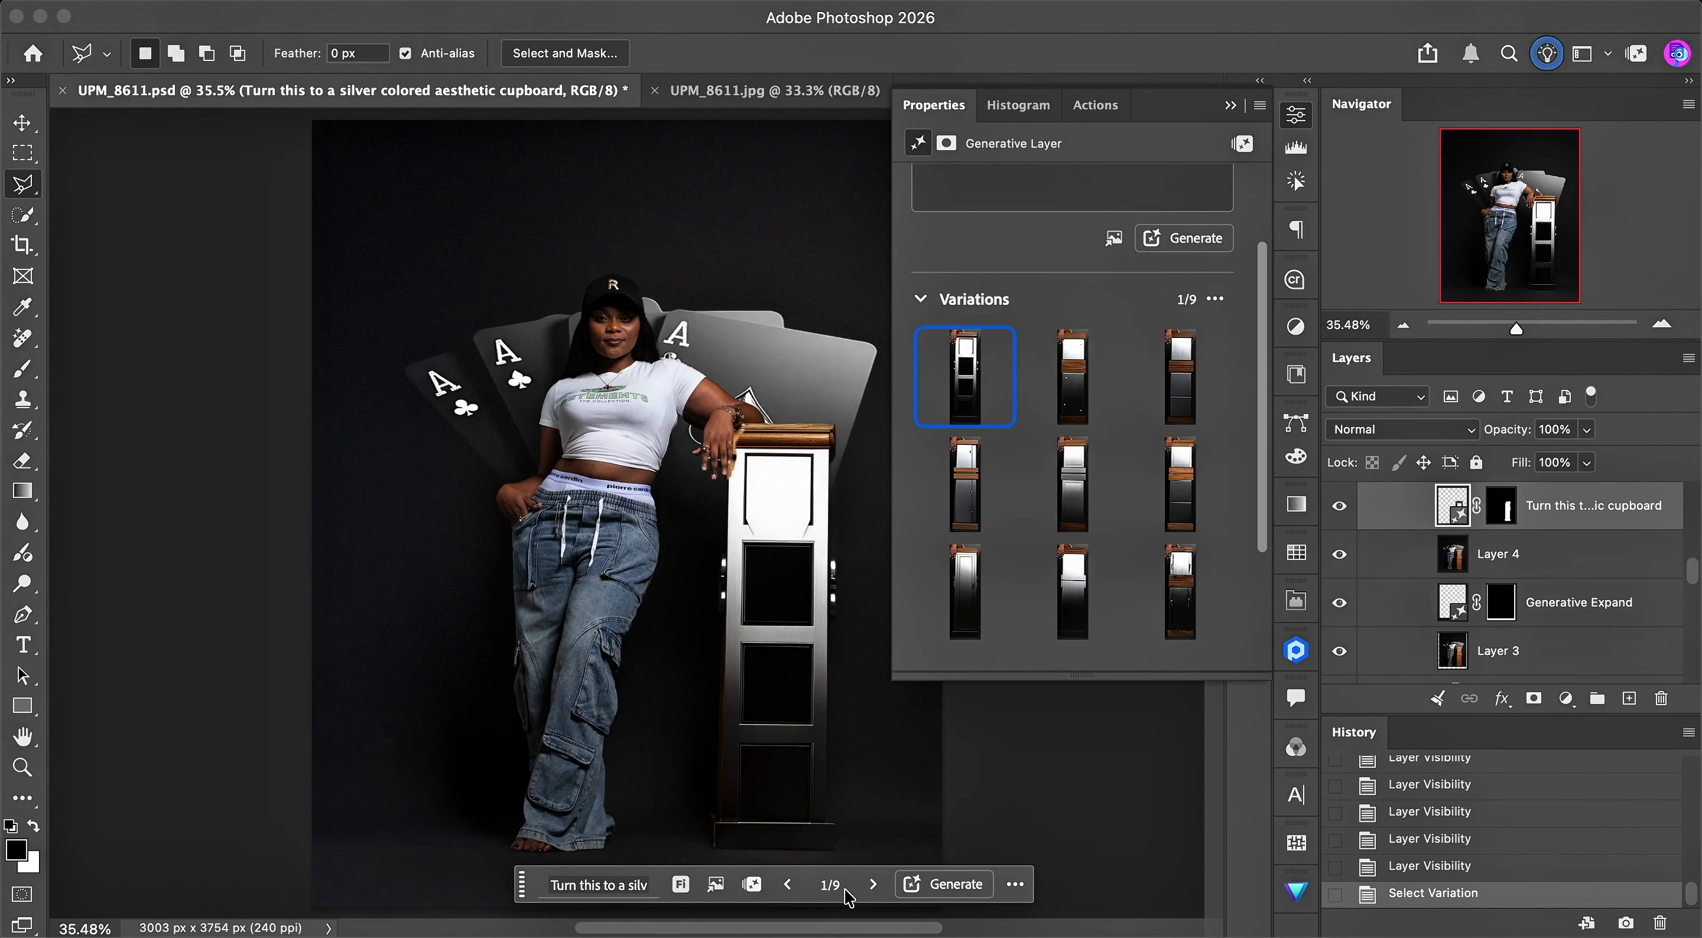
left_click(873, 887)
left_click(873, 887)
left_click(873, 887)
left_click(873, 887)
left_click(873, 887)
left_click(873, 887)
left_click(873, 887)
left_click(874, 887)
left_click(599, 886)
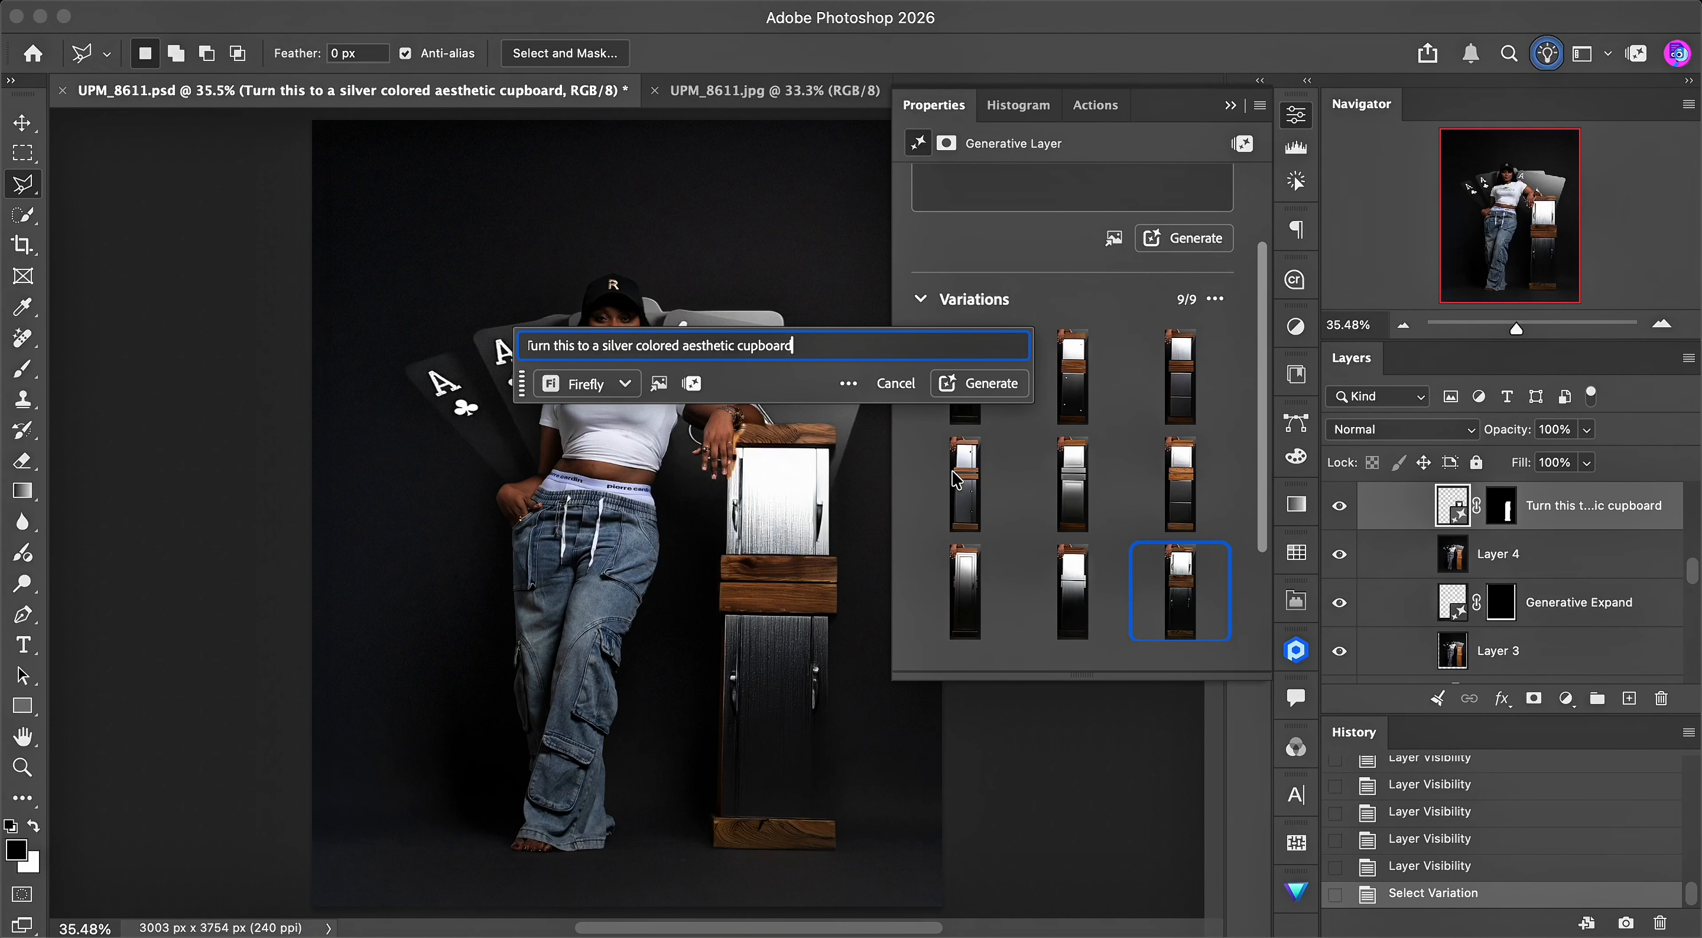
left_click(966, 491)
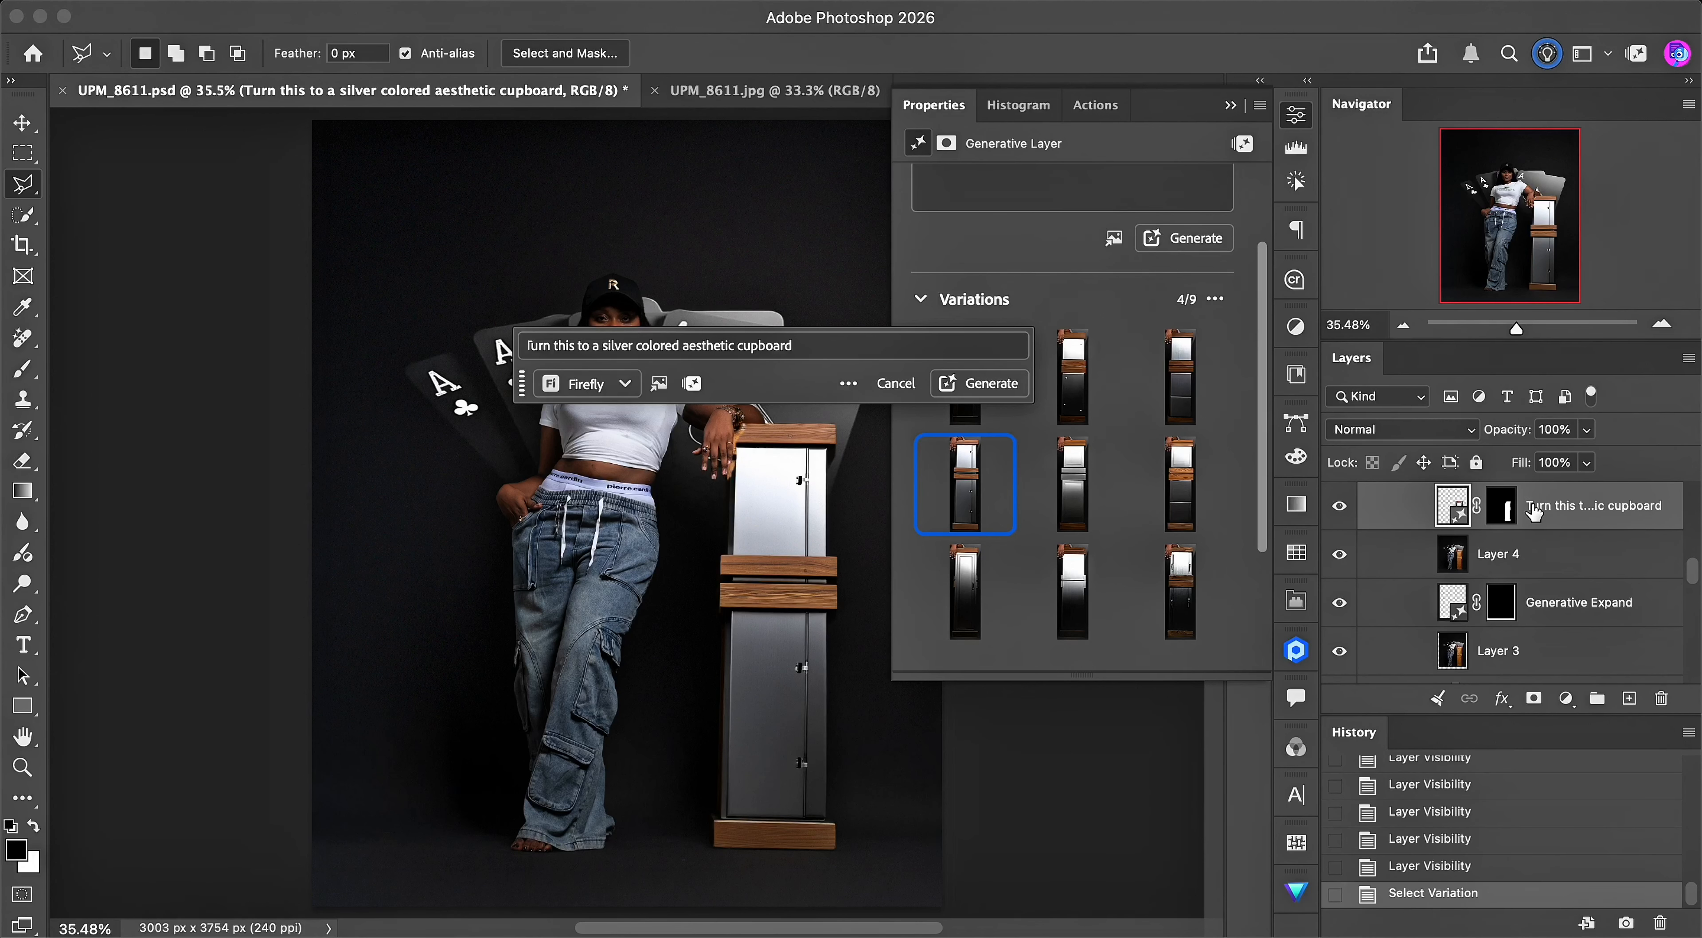
- Make the Generative Fill 4 layer in Group 3 visible above the silver cupboard layer
left_click_drag(1692, 570, 1691, 559)
left_click(1338, 538)
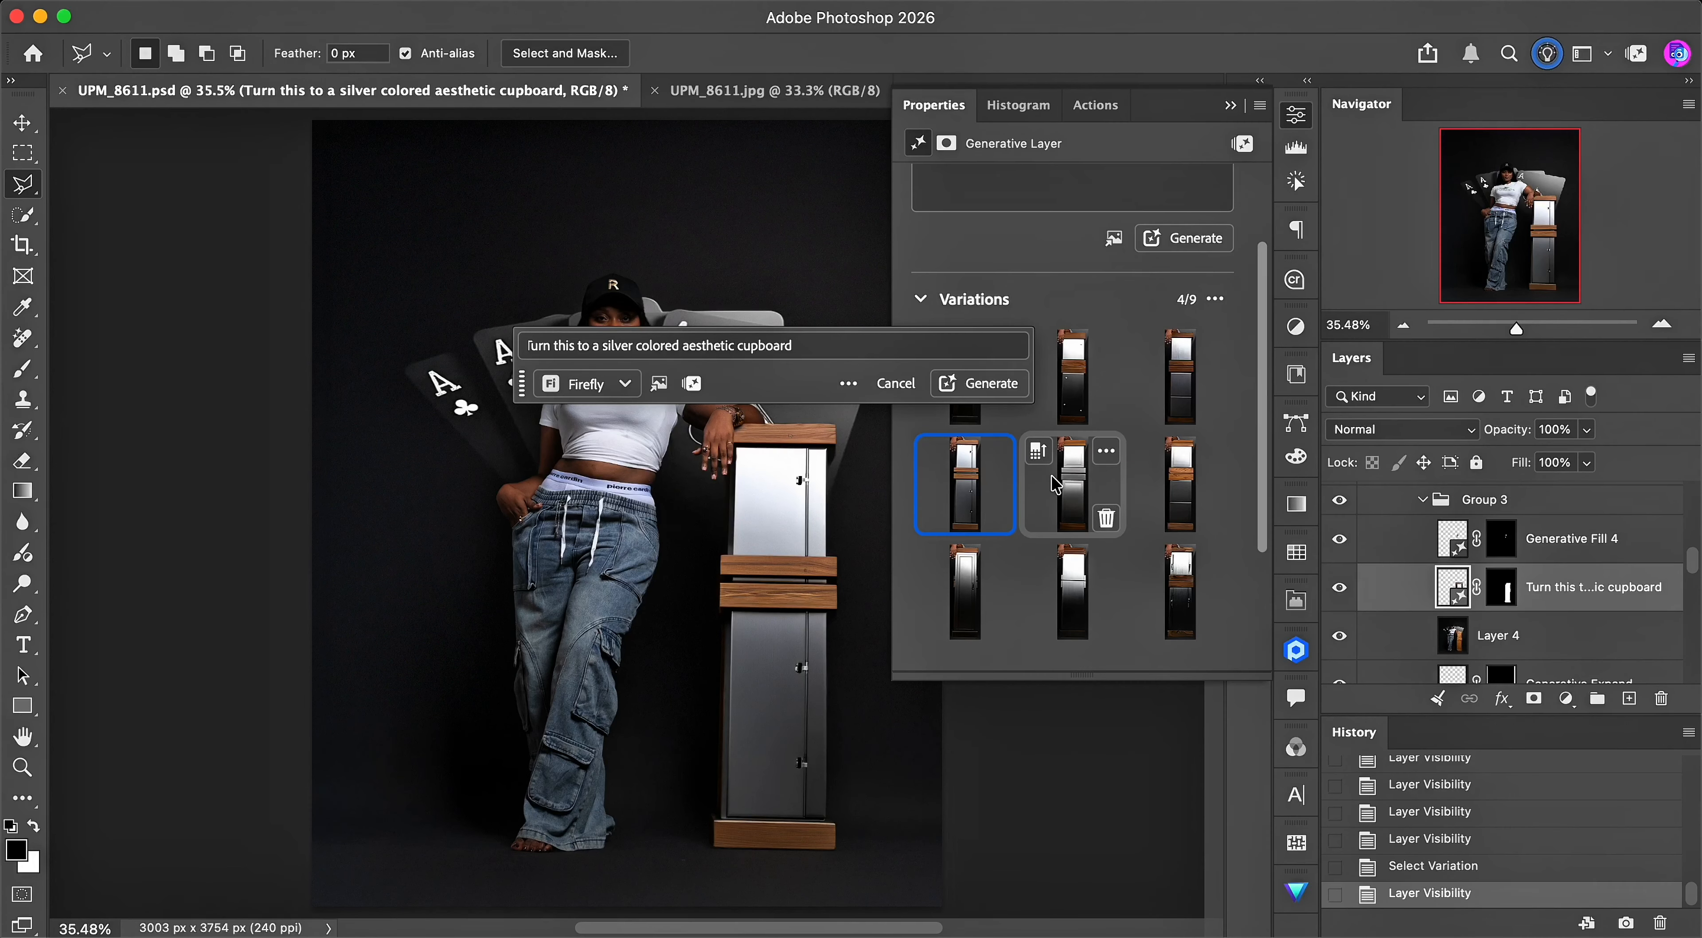